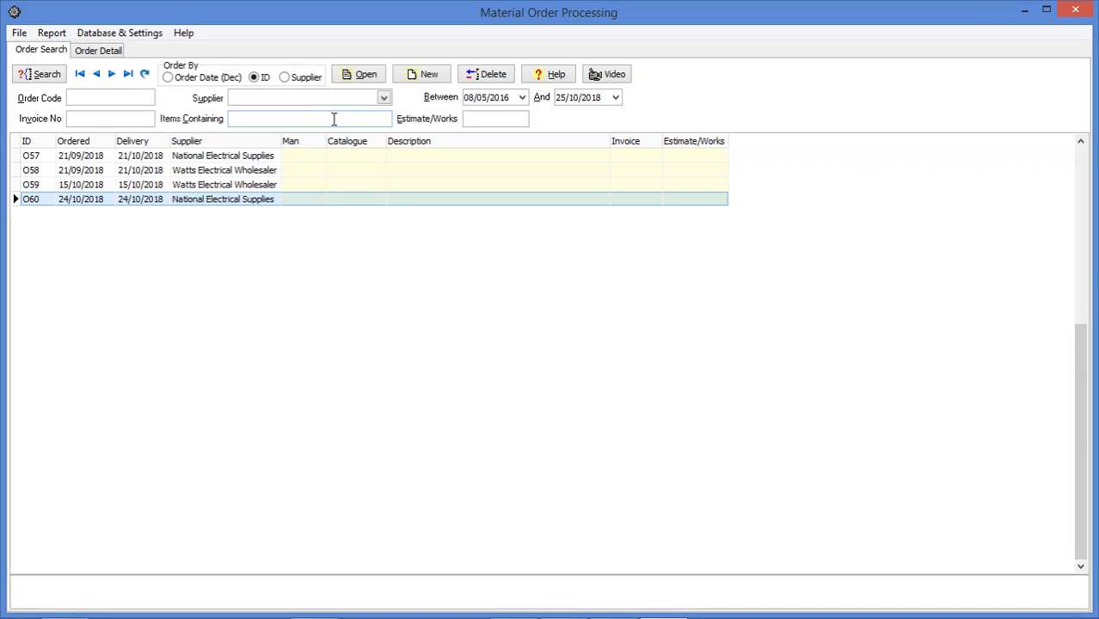
- Create a new material order with an automatic order number
left_click(422, 76)
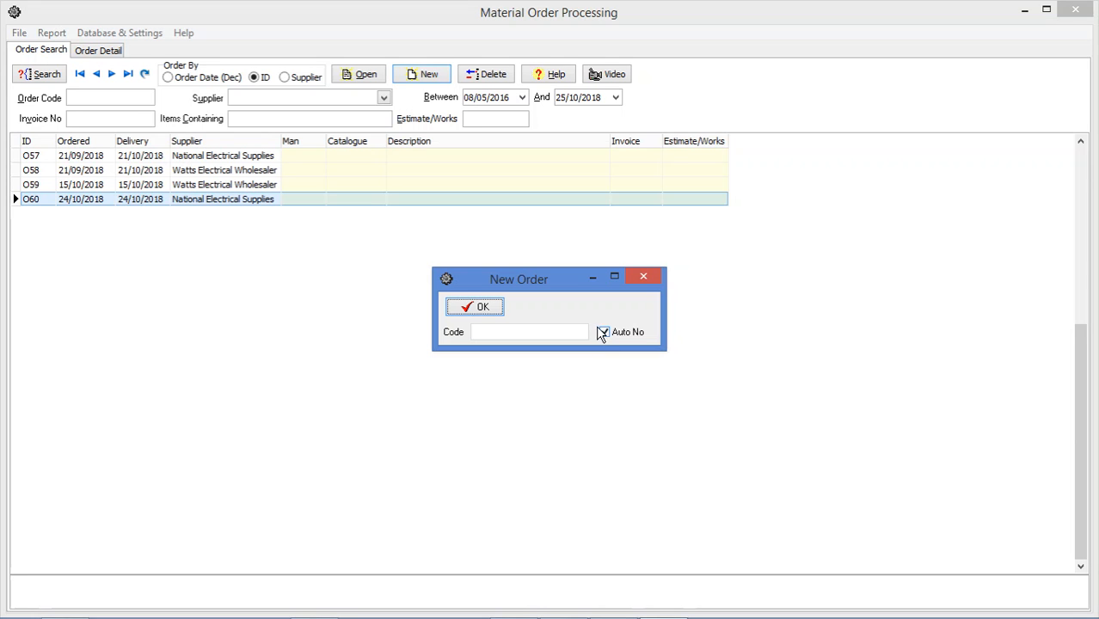
left_click(480, 308)
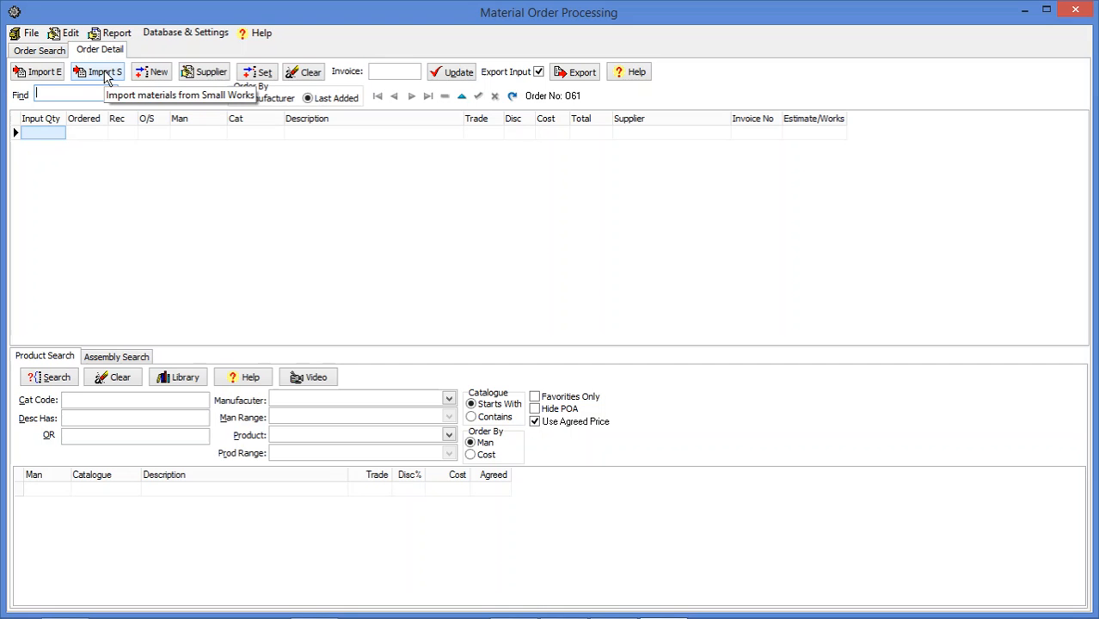
- Import the materials of estimate E44 into the new order
left_click(45, 74)
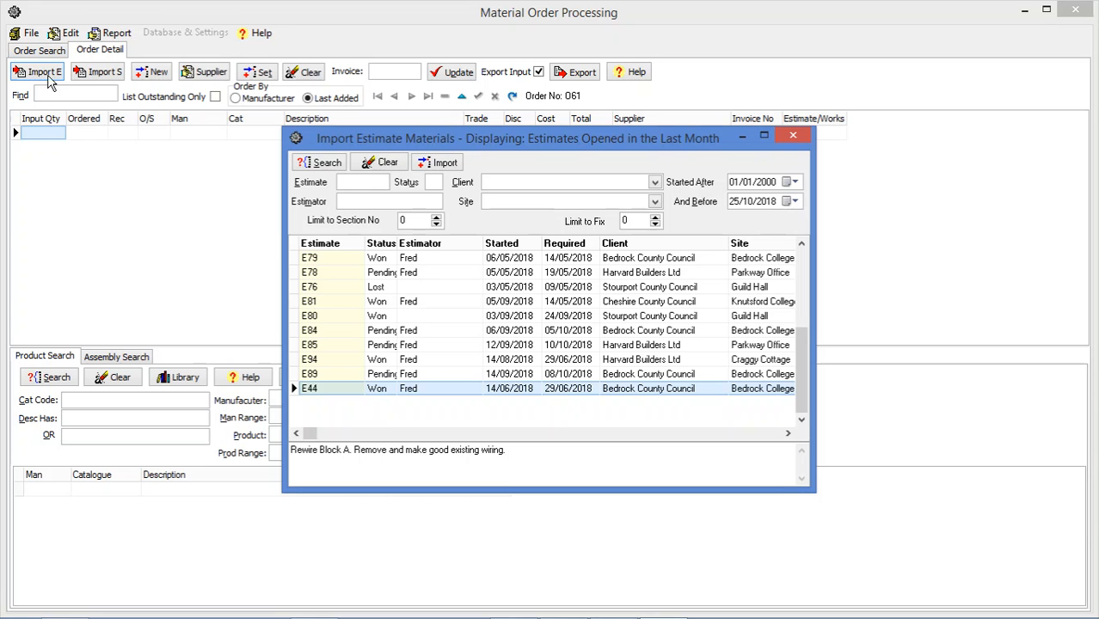
double_click(377, 390)
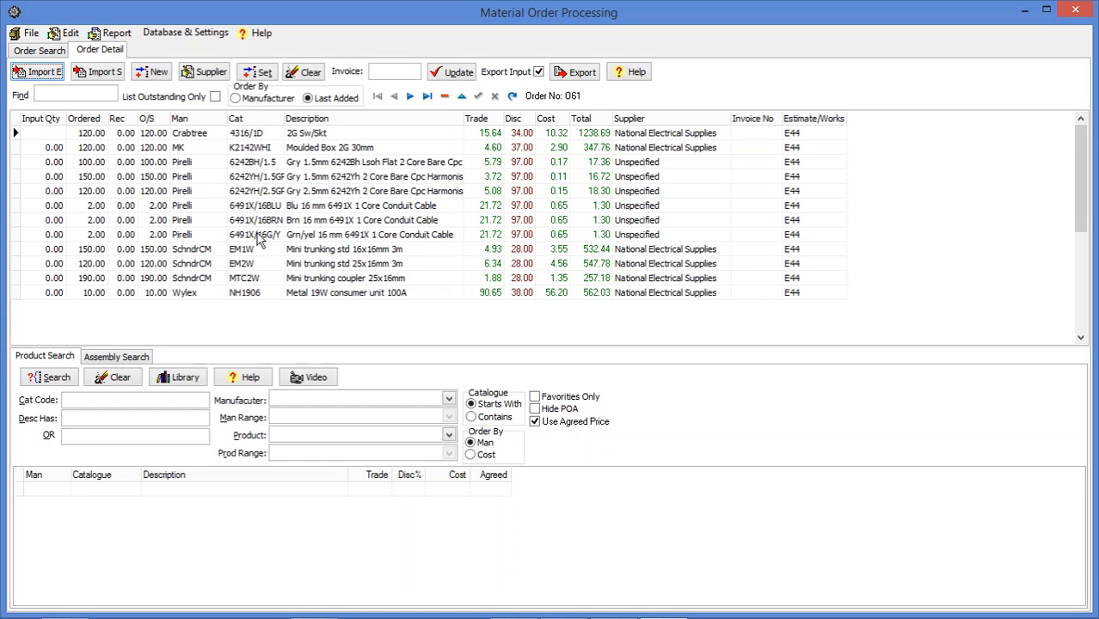
- Preview a Quote Request report addressed to National Electrical Supplies
left_click(117, 34)
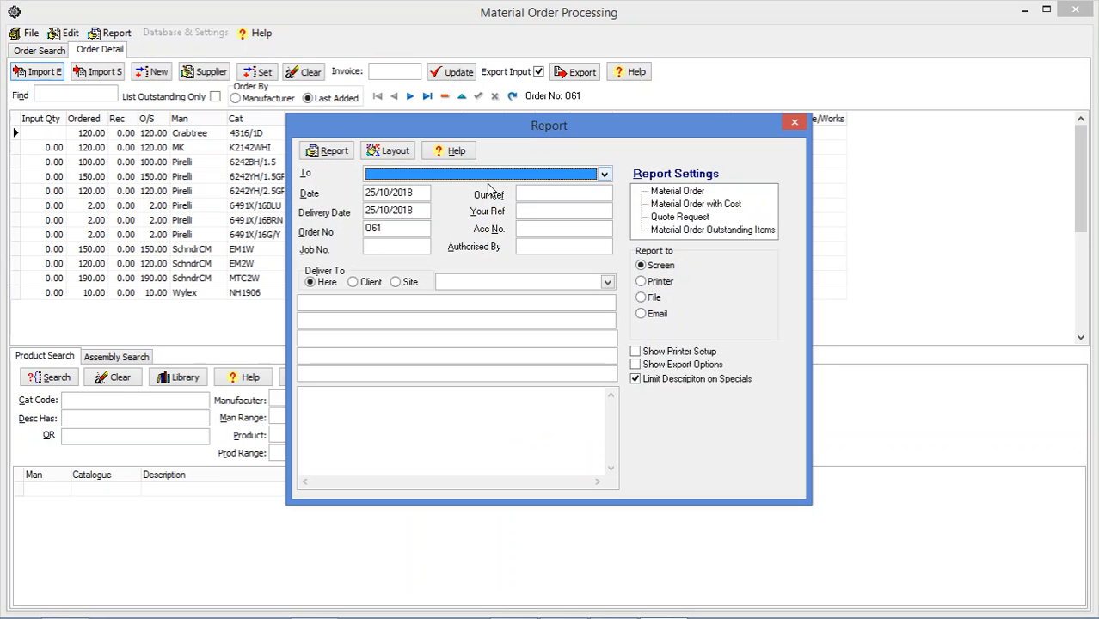
left_click(604, 175)
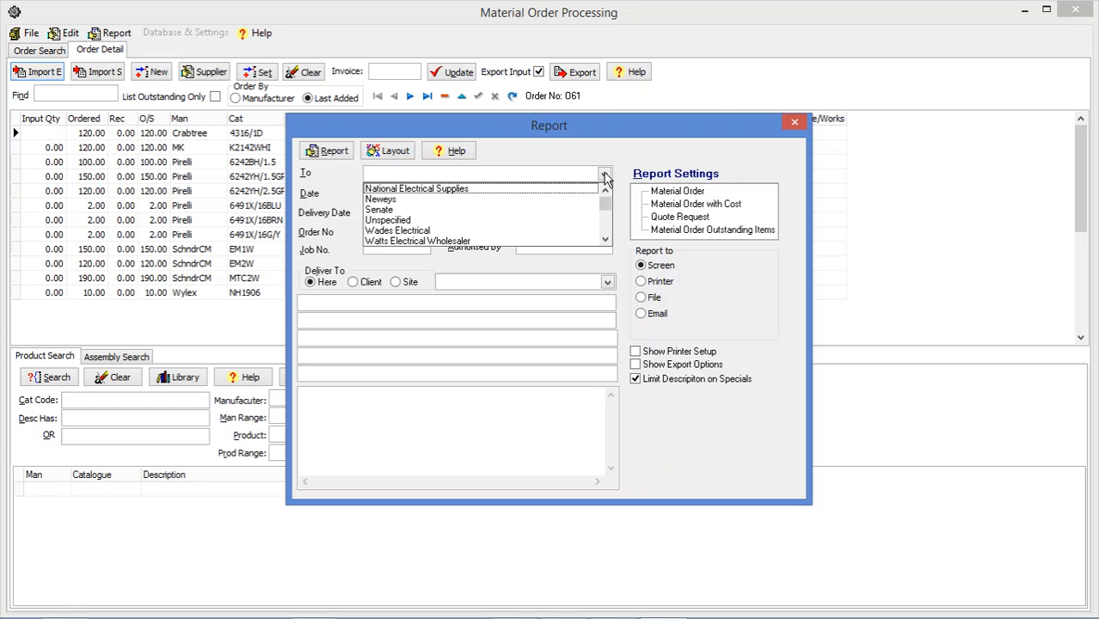
left_click(513, 191)
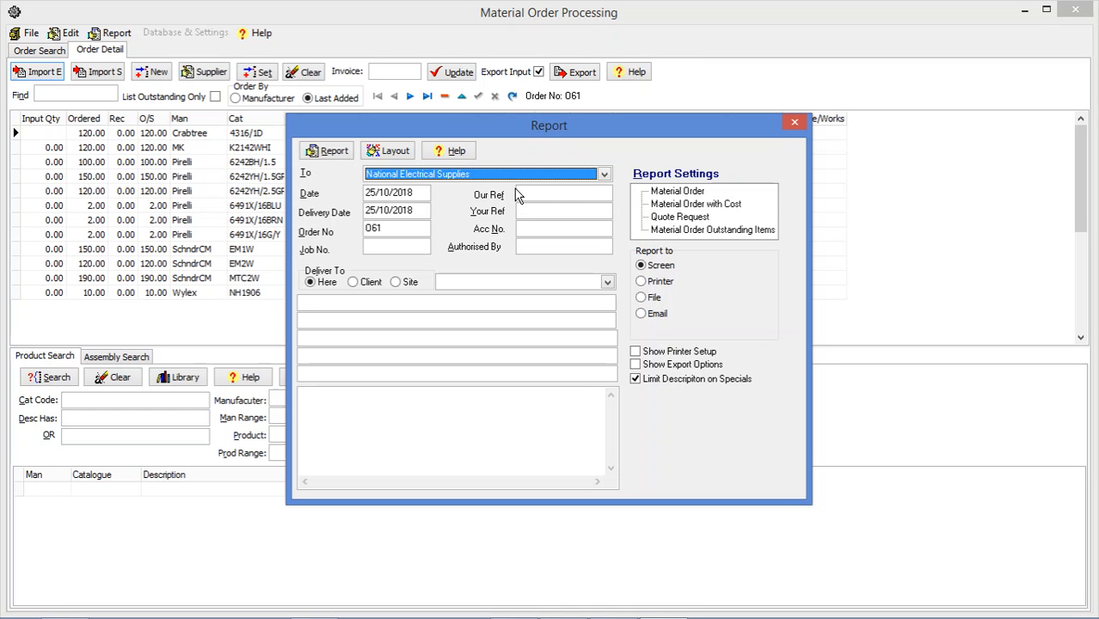
left_click(657, 219)
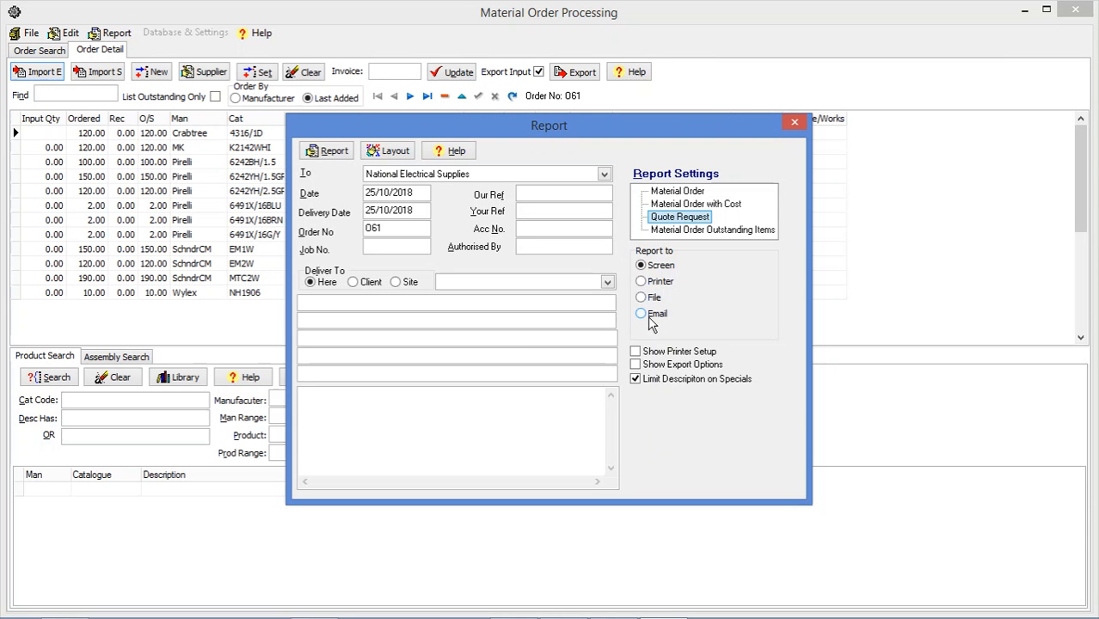
double_click(668, 219)
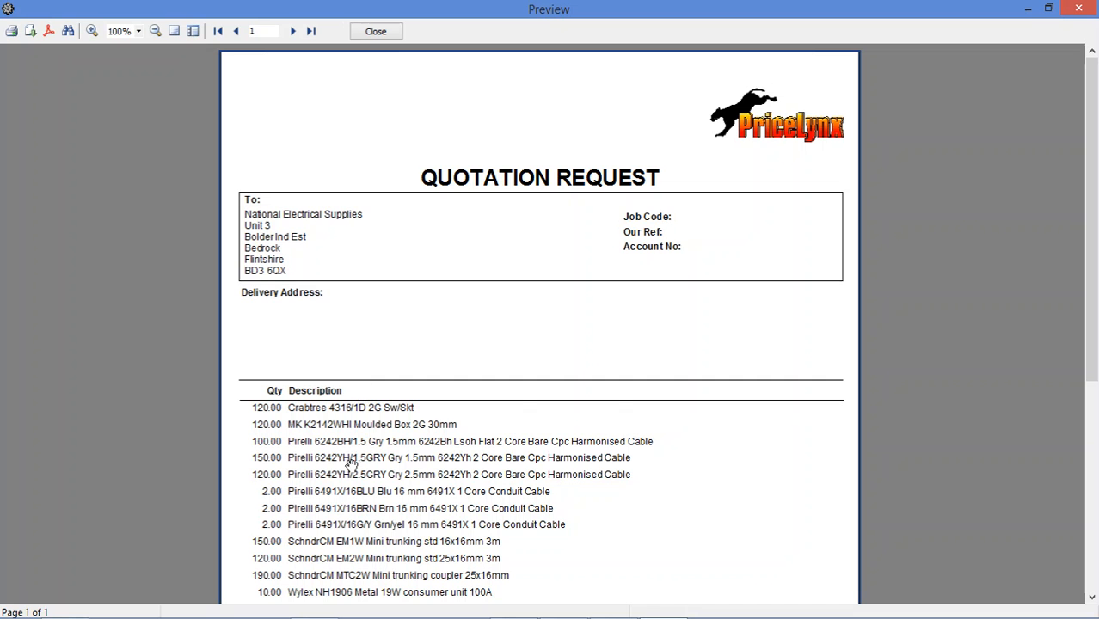
- Scroll through the quotation request preview, then close it and the report dialog
scroll(356, 562, "down", 1)
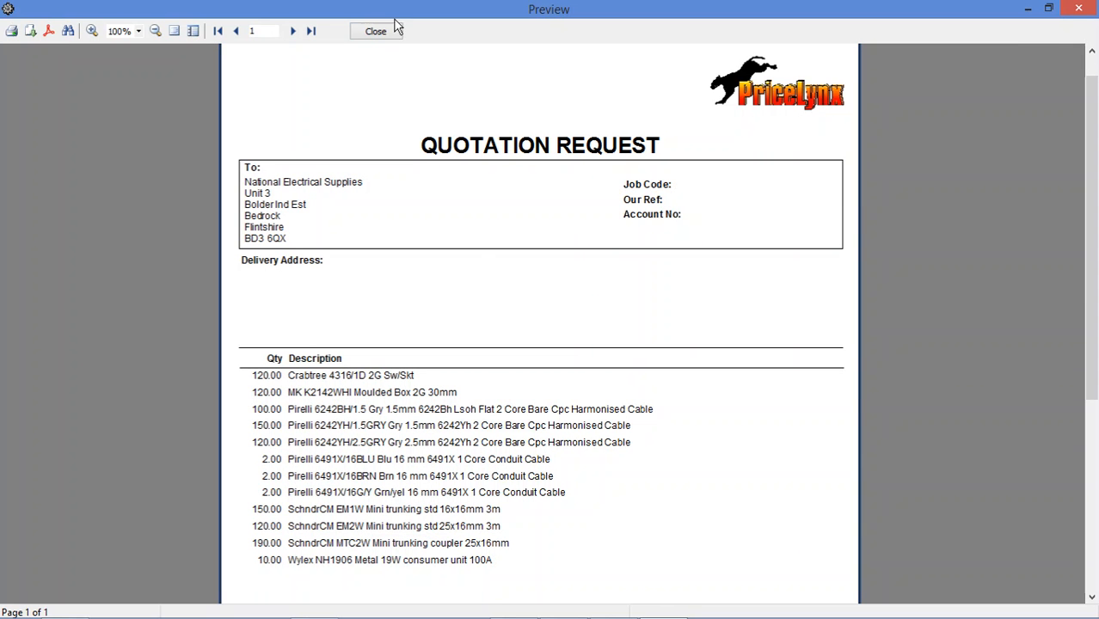
left_click(376, 31)
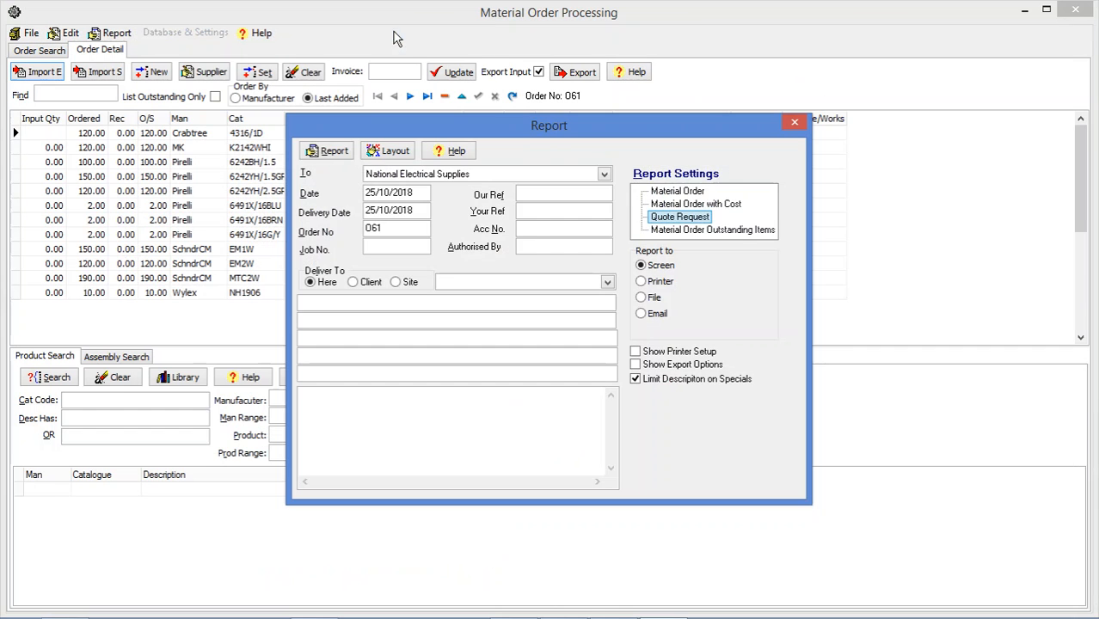
left_click(796, 125)
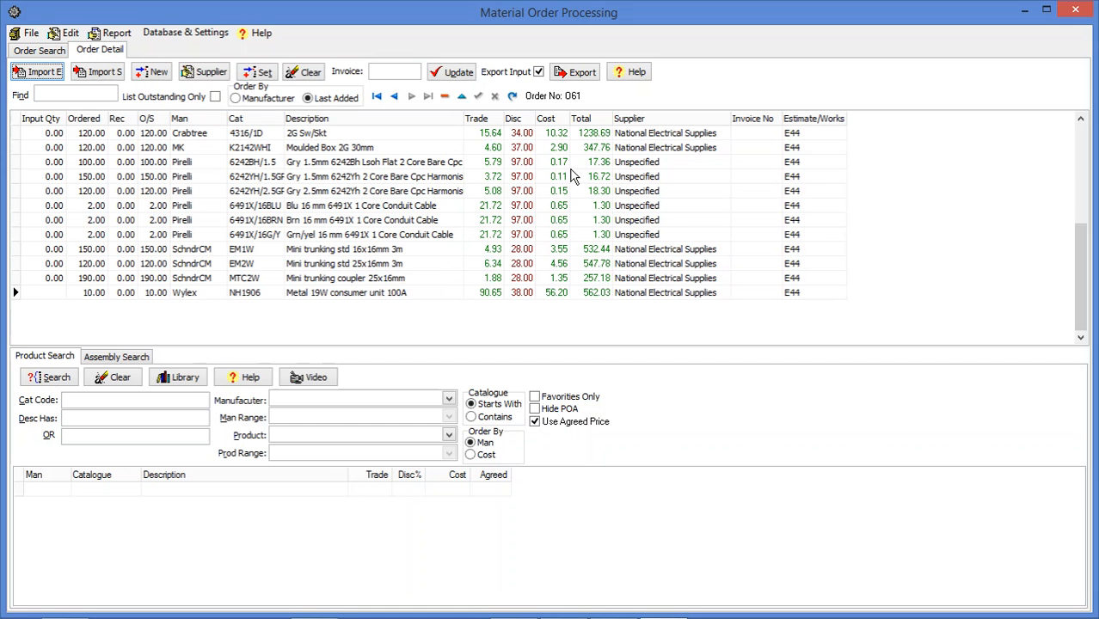
- Set the cost of the Crabtree 4316/1D order line to 7.5
double_click(559, 137)
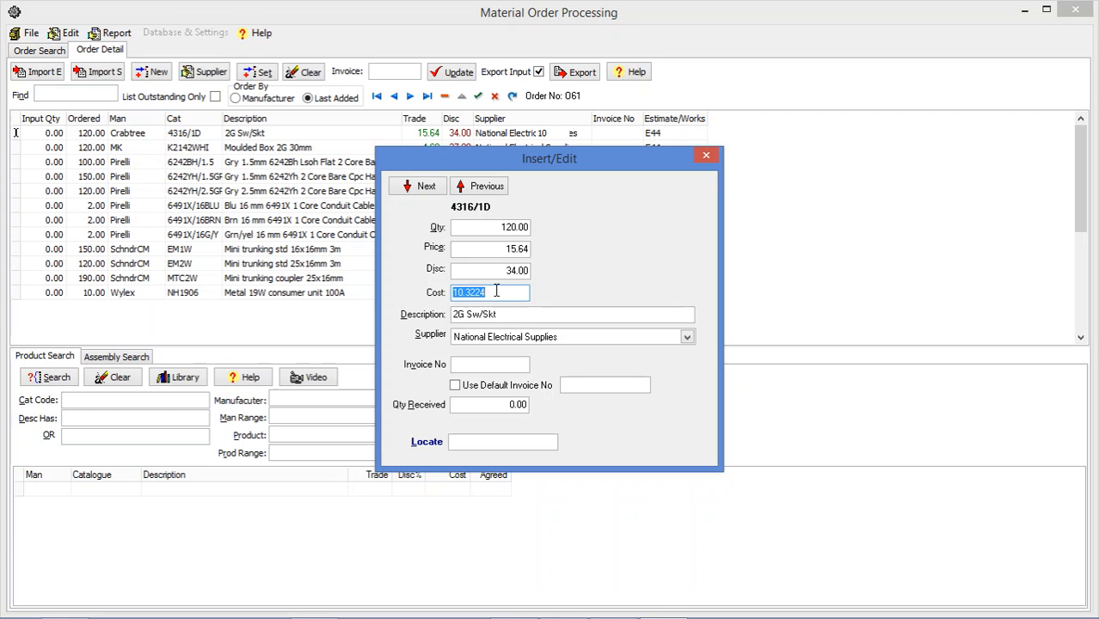
type("7.5")
left_click(486, 273)
- Try to set the same line's price to 16
left_click(468, 250)
type("16")
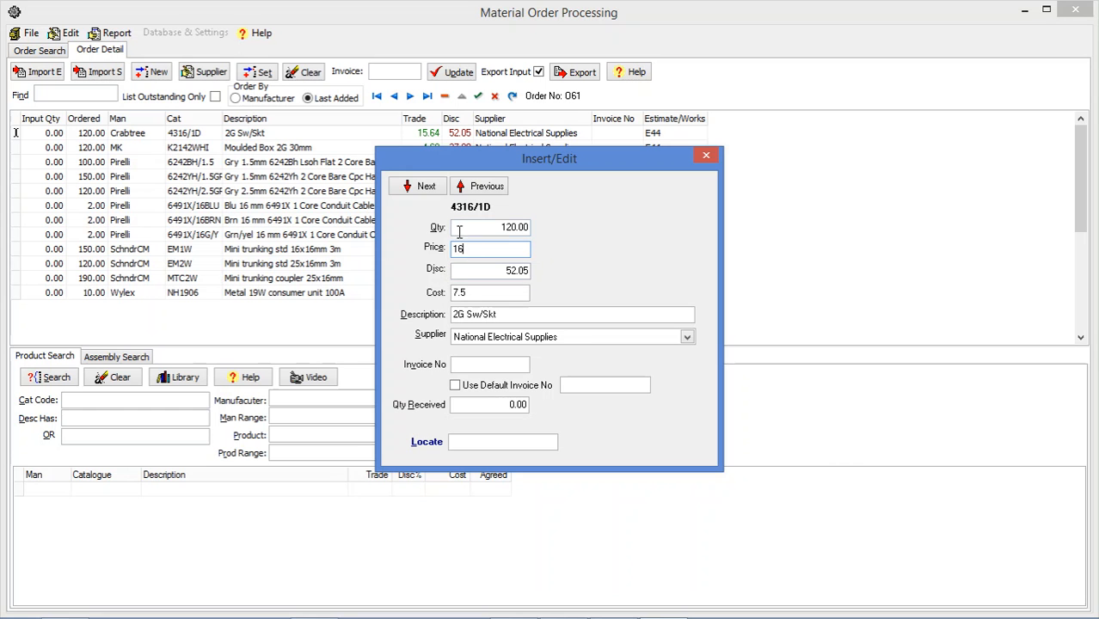
left_click(460, 229)
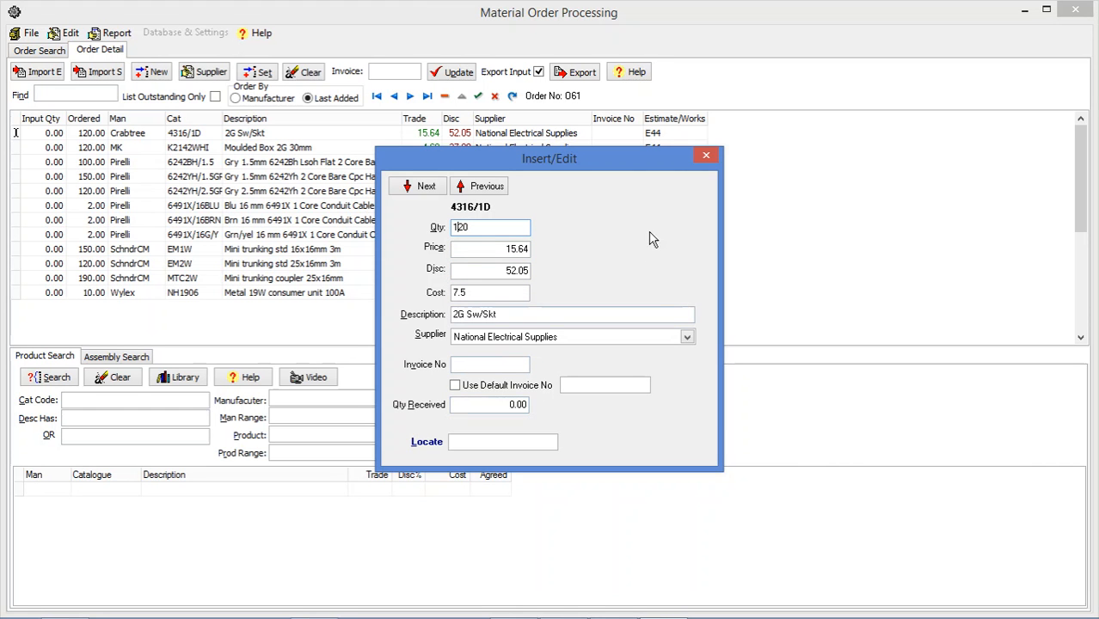
- Step through the following order lines in the edit dialog, then close it
left_click(430, 187)
left_click(430, 188)
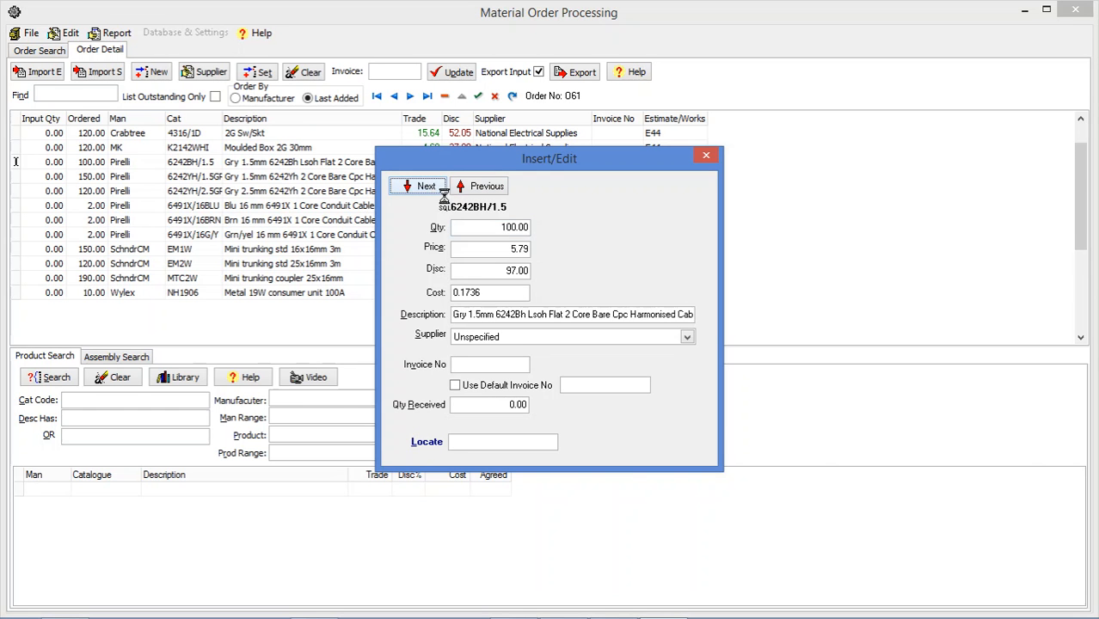
left_click(430, 187)
left_click(430, 188)
left_click(430, 188)
left_click(430, 188)
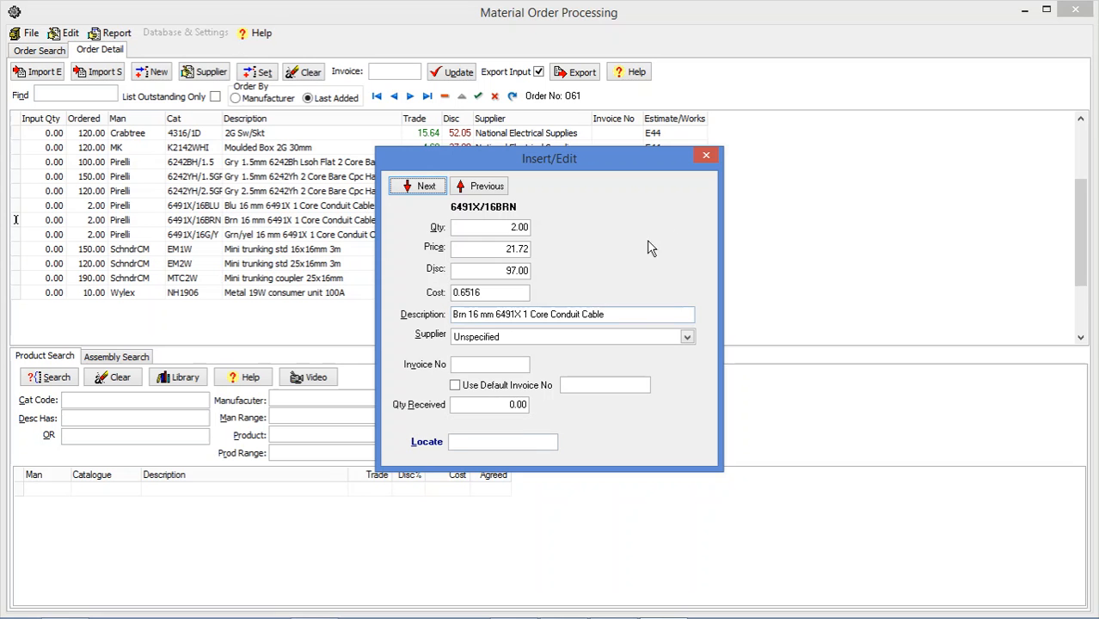
left_click(706, 155)
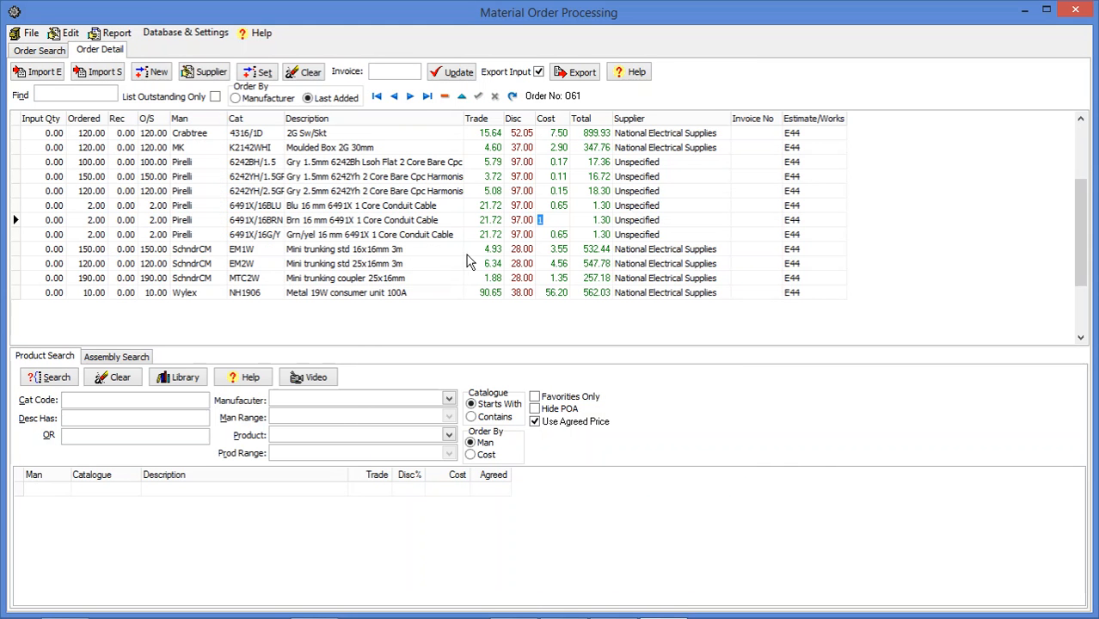
left_click(409, 220)
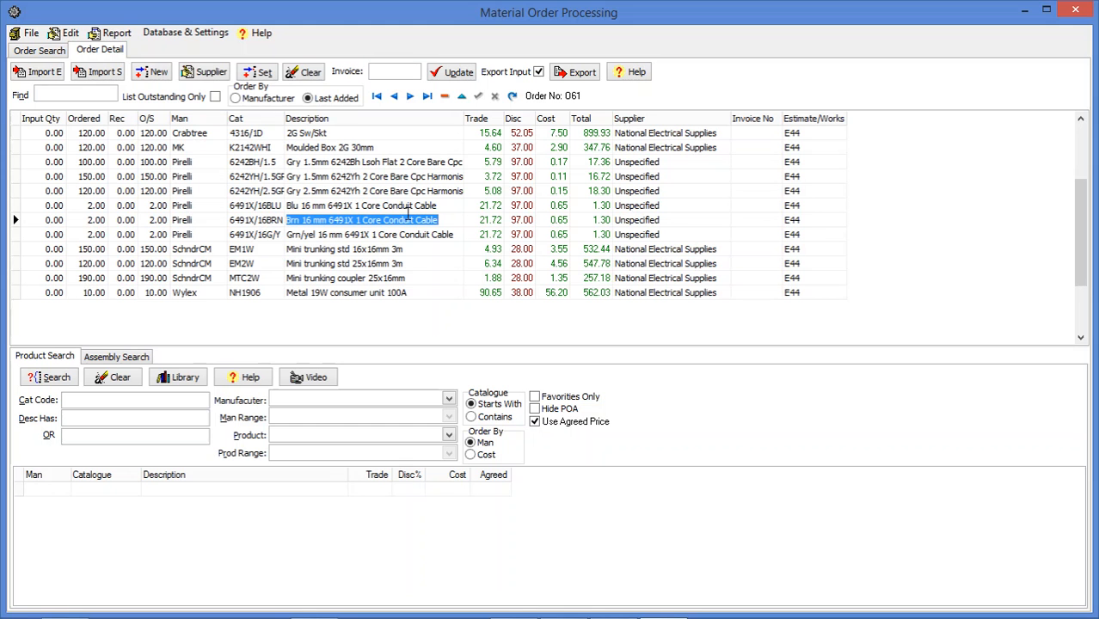
- Open the order report and set delivery to the Slate House site
left_click(117, 33)
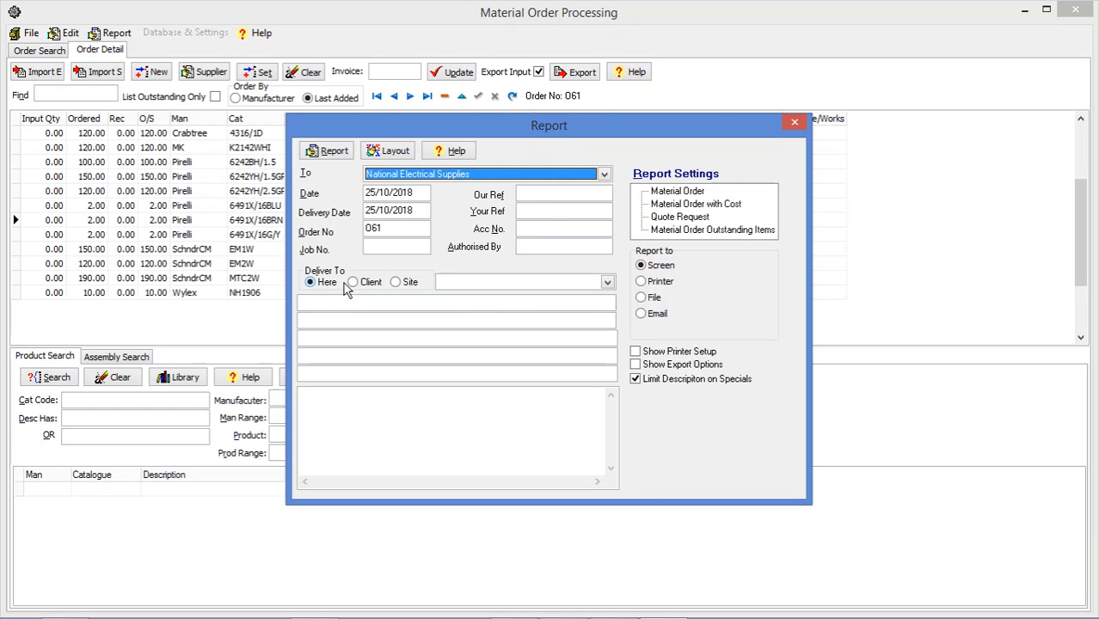
left_click(396, 283)
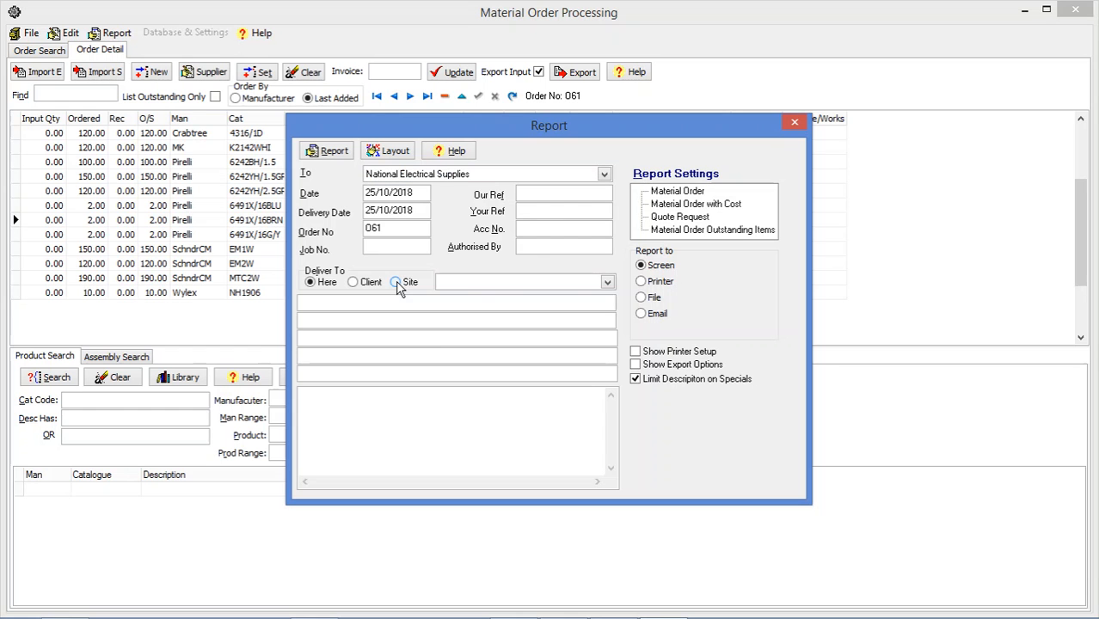
left_click(607, 285)
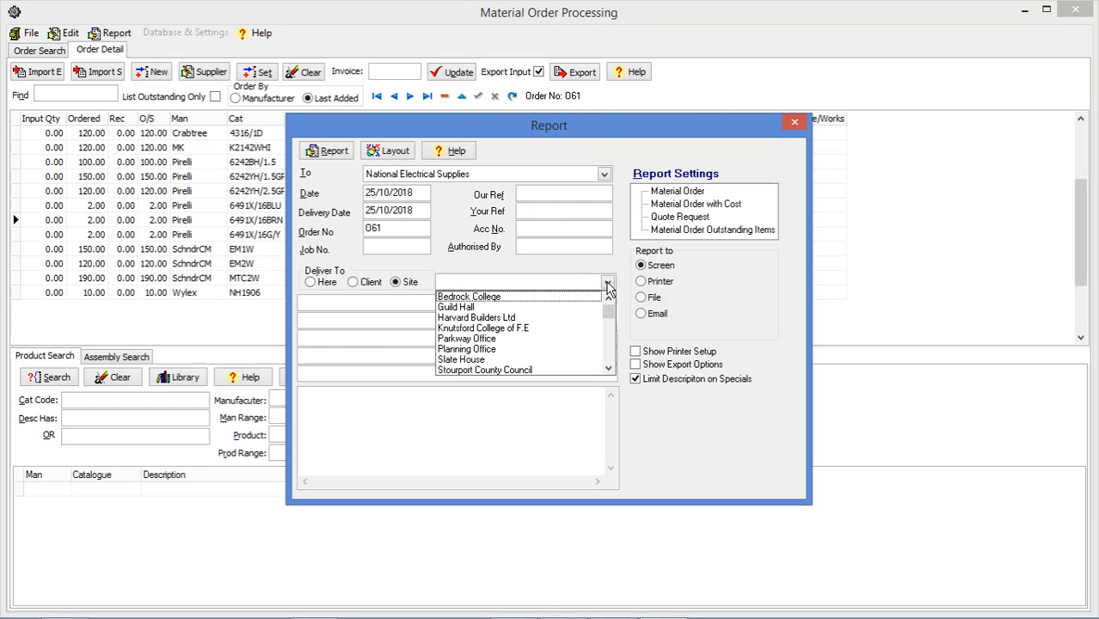
left_click(490, 359)
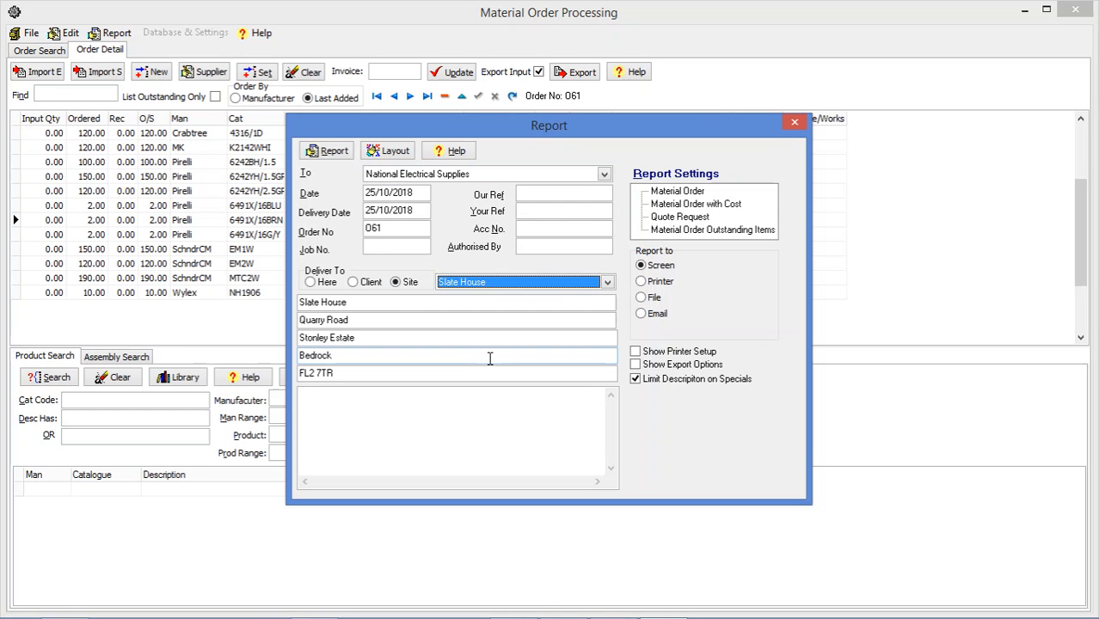
- Add the note "Please supply as quoted" to the report
left_click(445, 396)
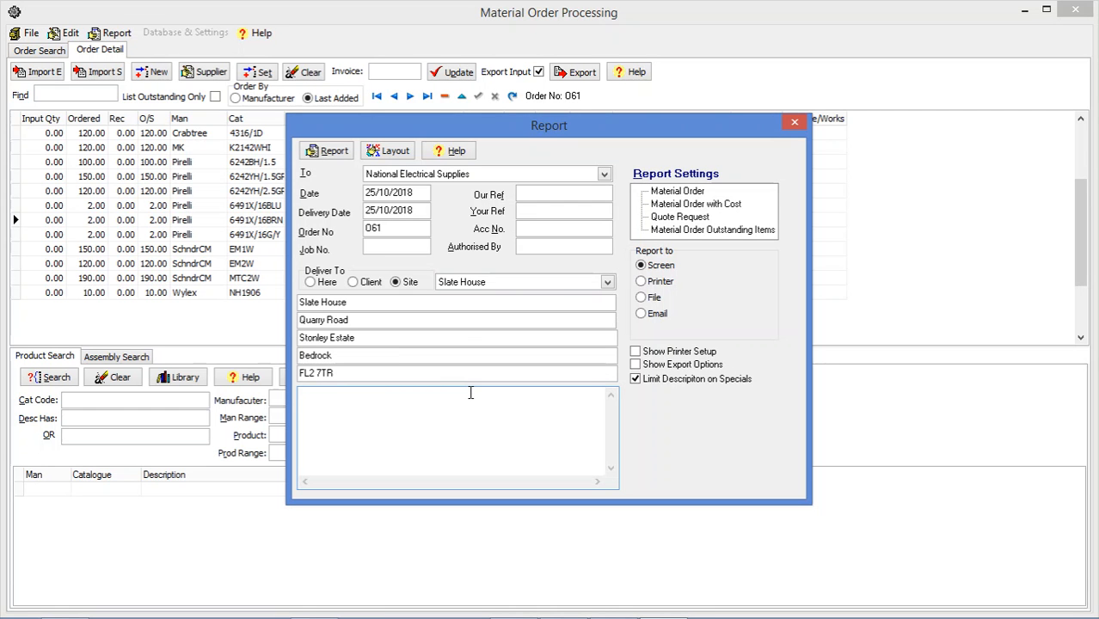
type("Please supply as quoted")
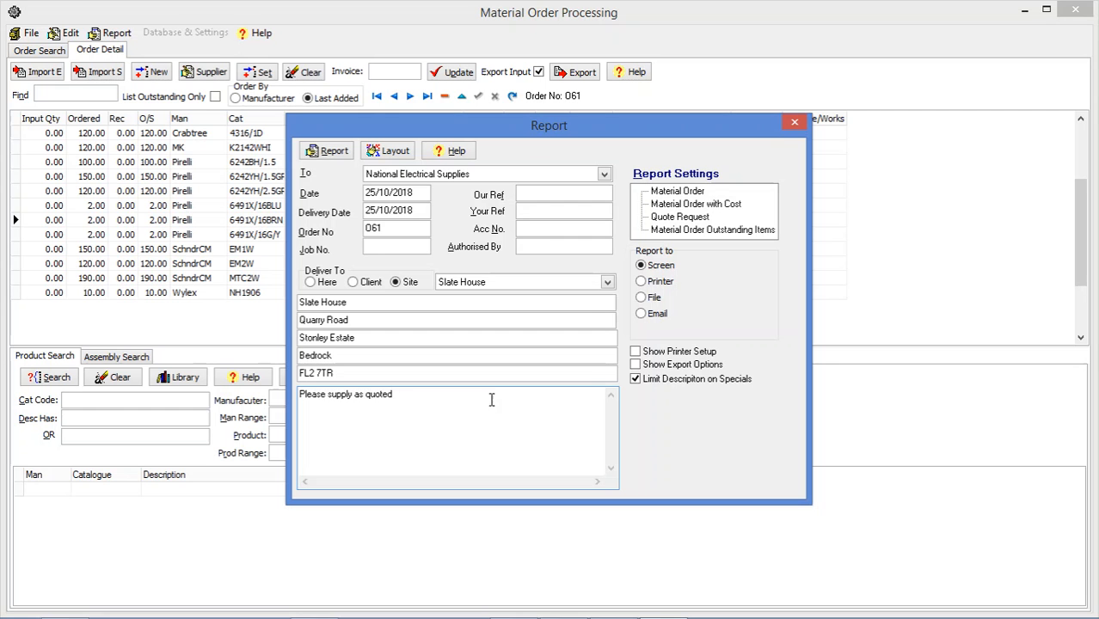
- Preview the Material Order with Cost report
left_click(687, 191)
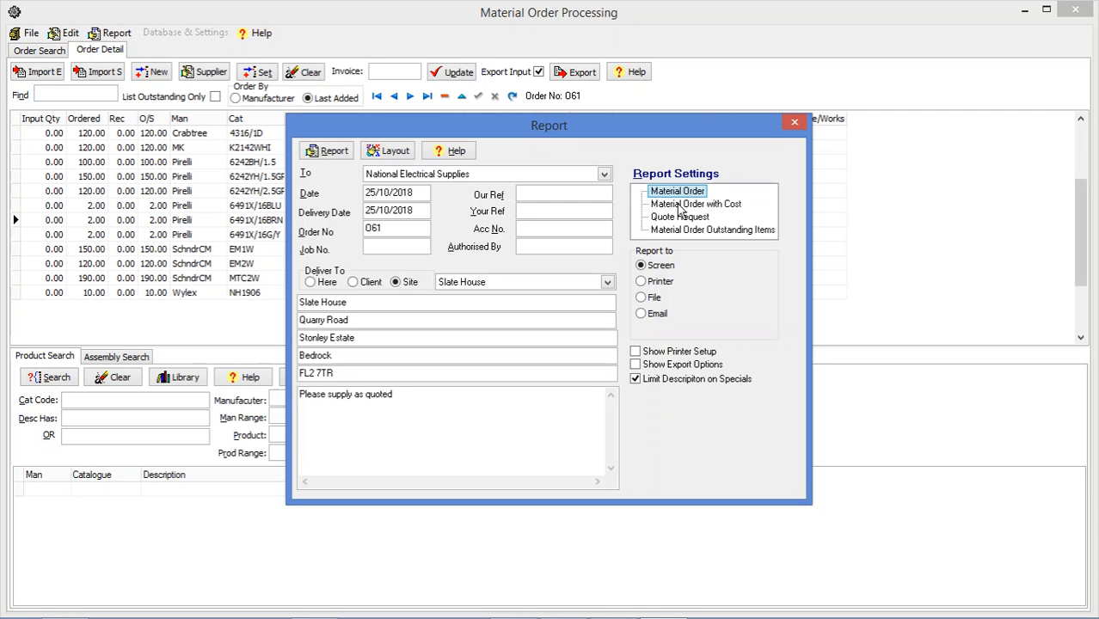
left_click(679, 204)
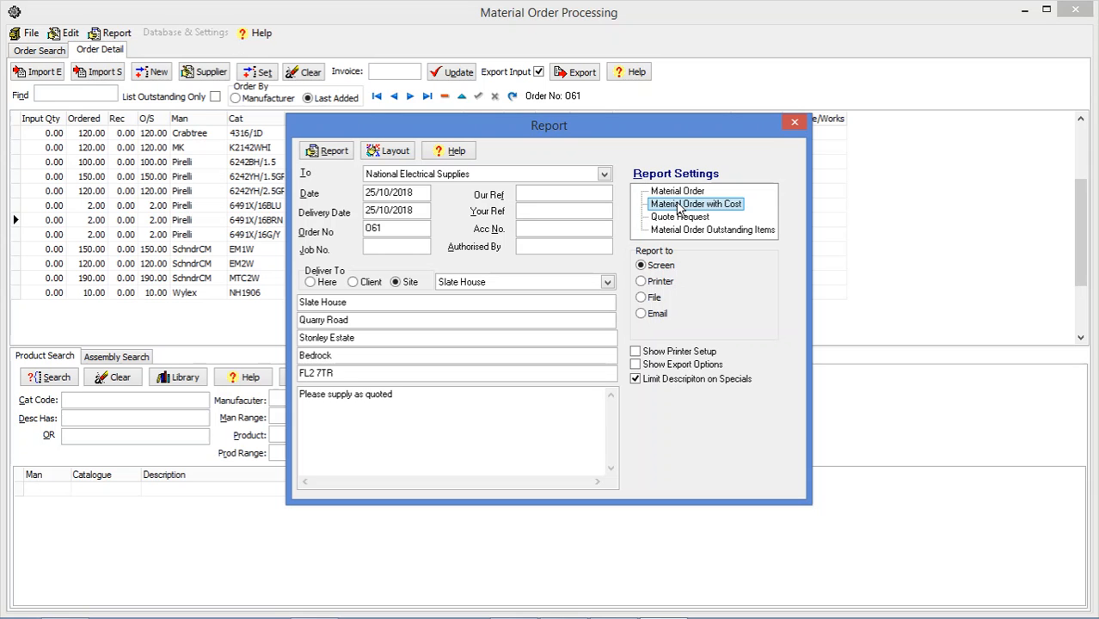
double_click(679, 206)
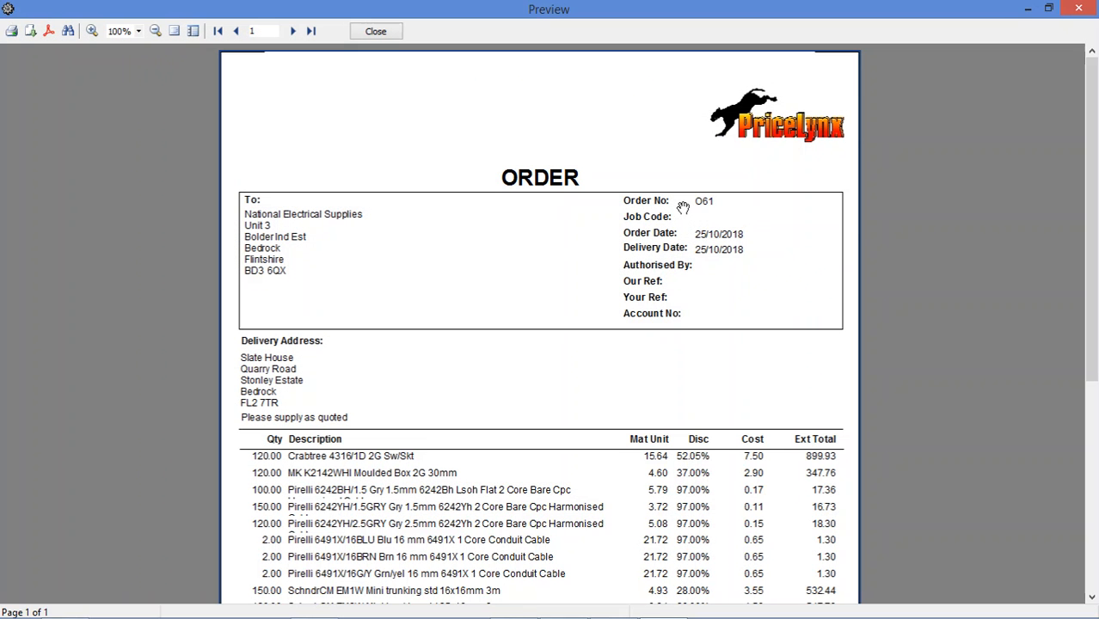
- Scroll through the costed order preview, then close it and the report dialog
scroll(795, 335, "down", 2)
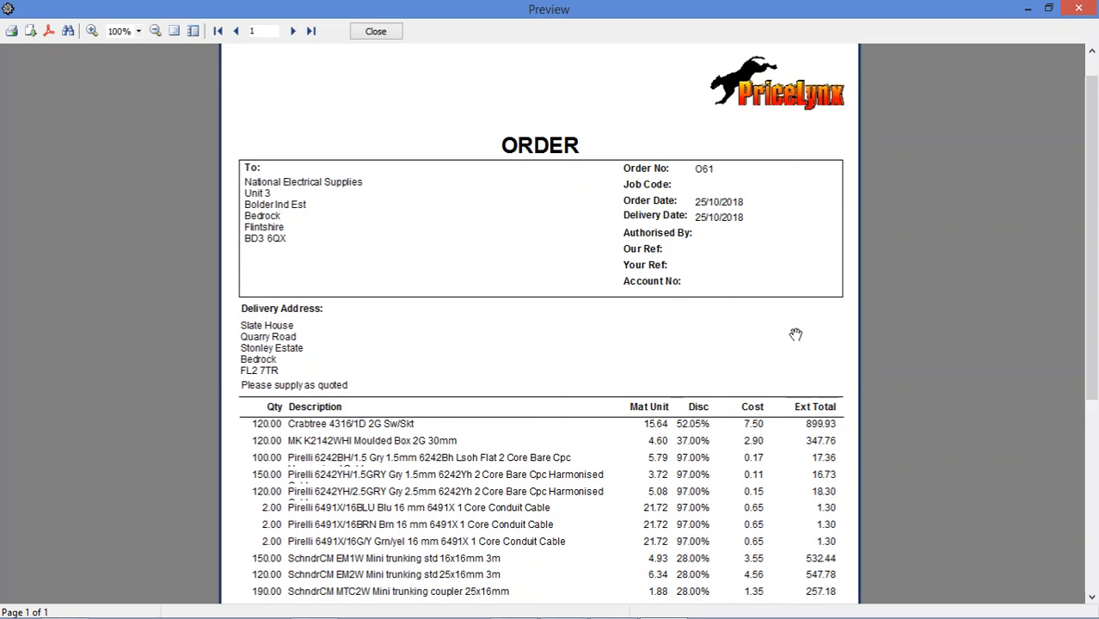
scroll(795, 335, "down", 2)
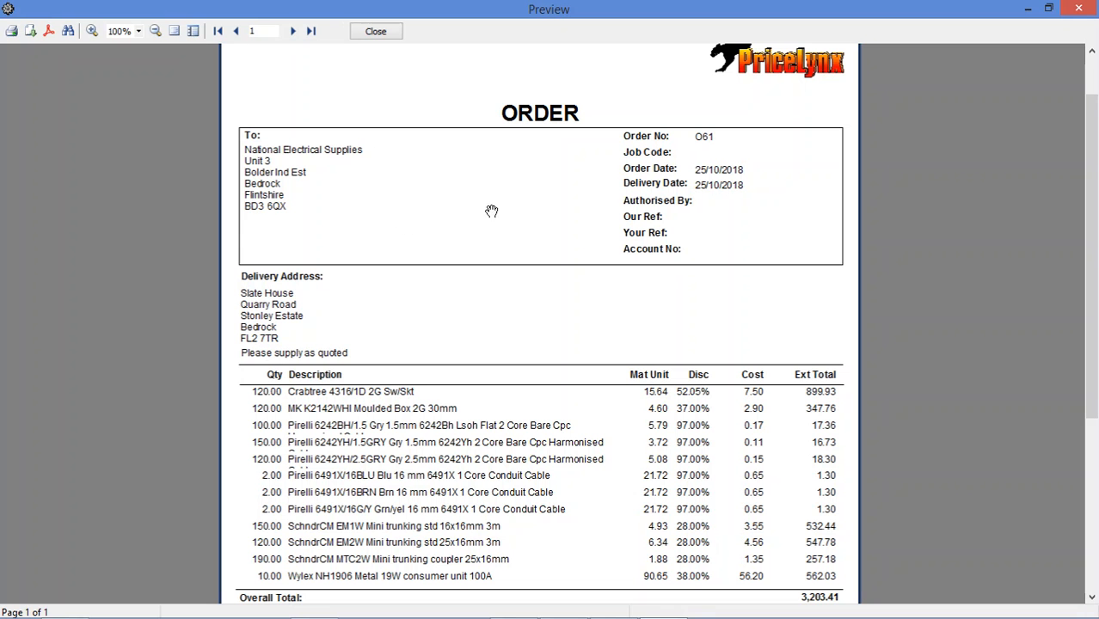
scroll(223, 347, "down", 1)
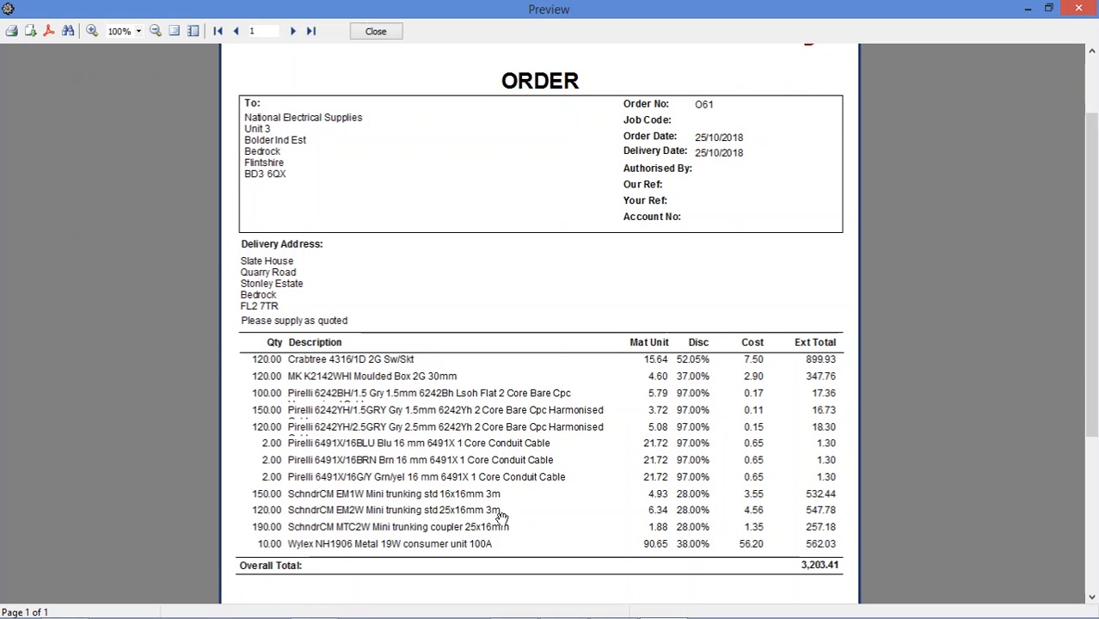
left_click(373, 34)
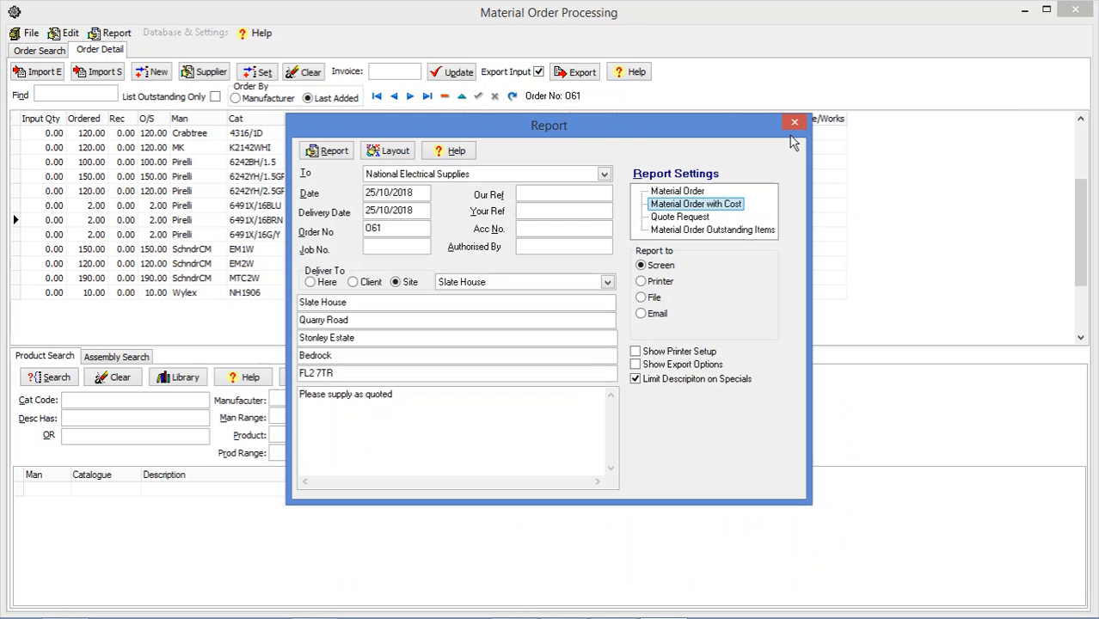
left_click(793, 122)
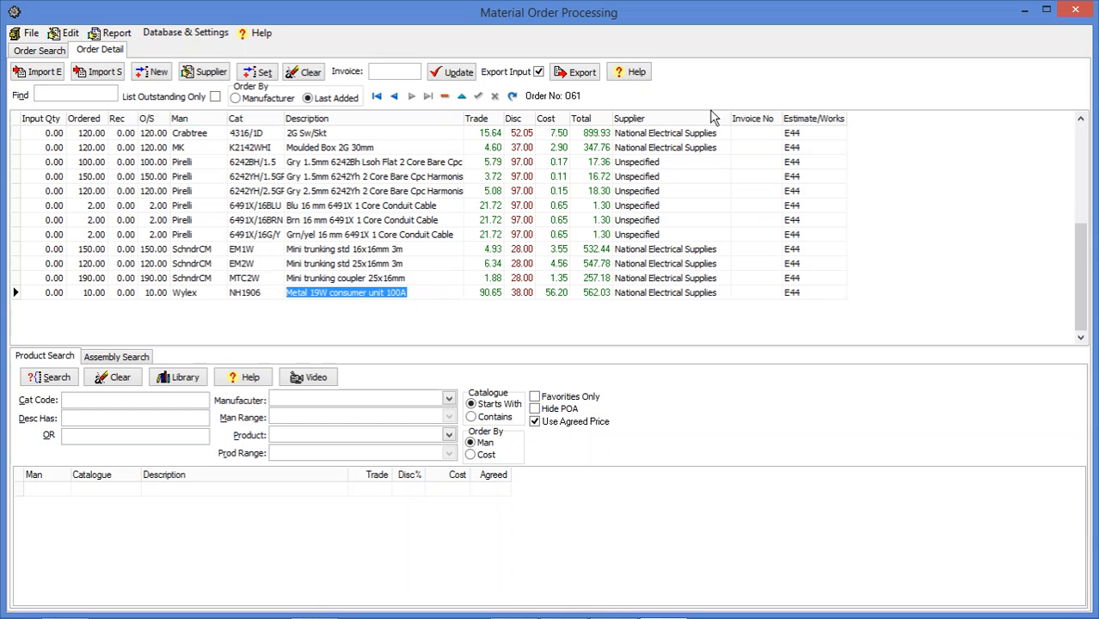
left_click(49, 136)
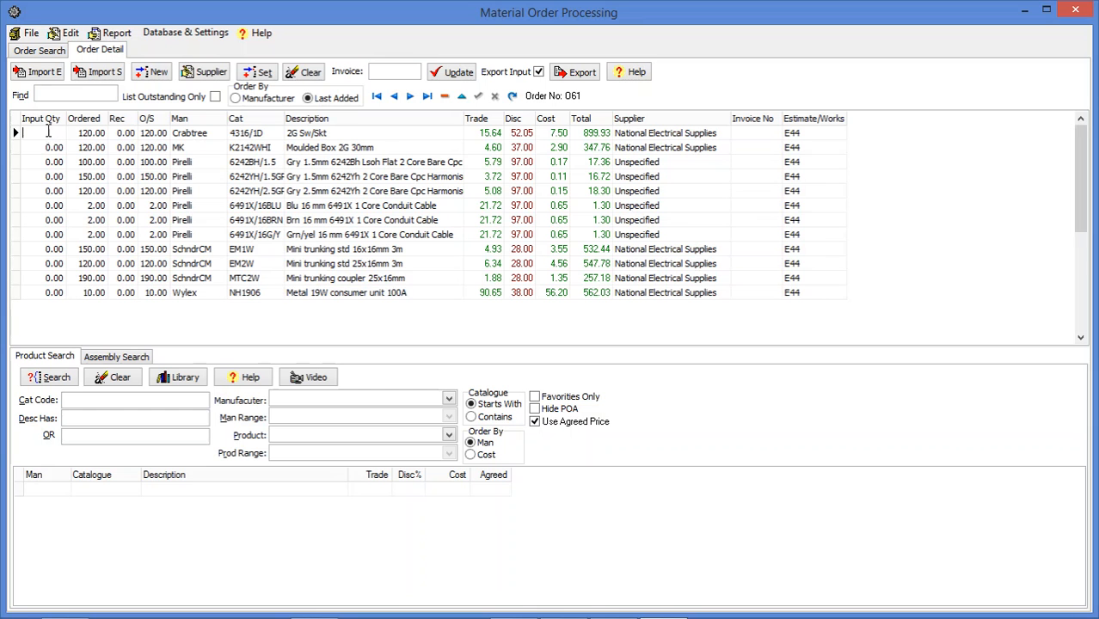
- Fill every line's input quantity with its outstanding quantity
left_click(46, 149)
left_click(42, 164)
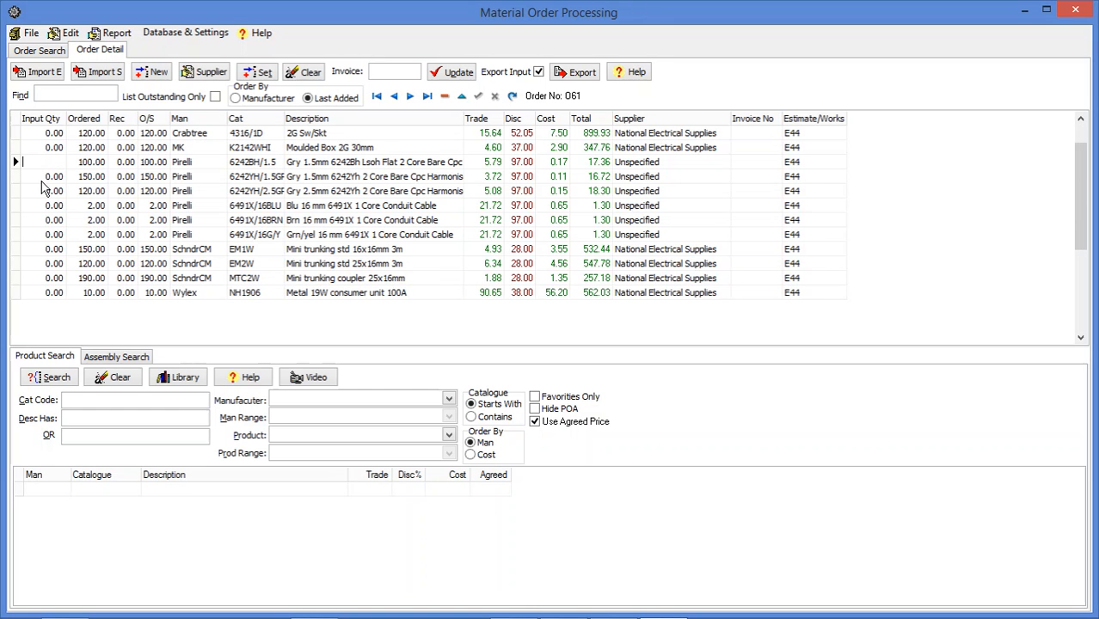
left_click(251, 76)
left_click(252, 74)
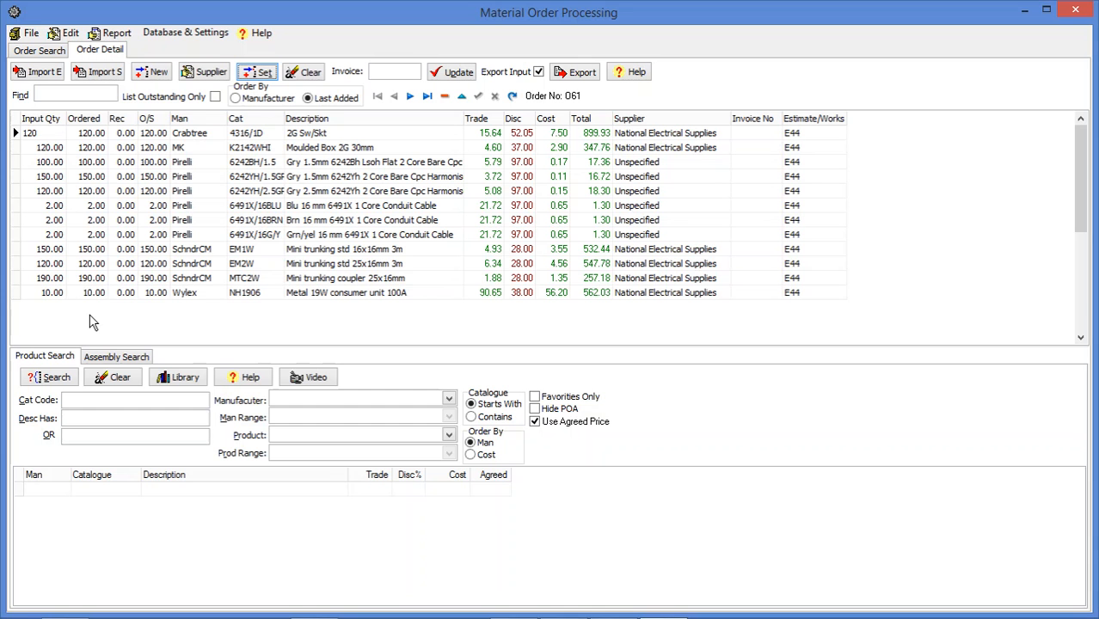
- Set the input quantity to 100 for the 2G switch socket and the Gry 1.5mm 6242YH cable lines
left_click(42, 132)
type("100")
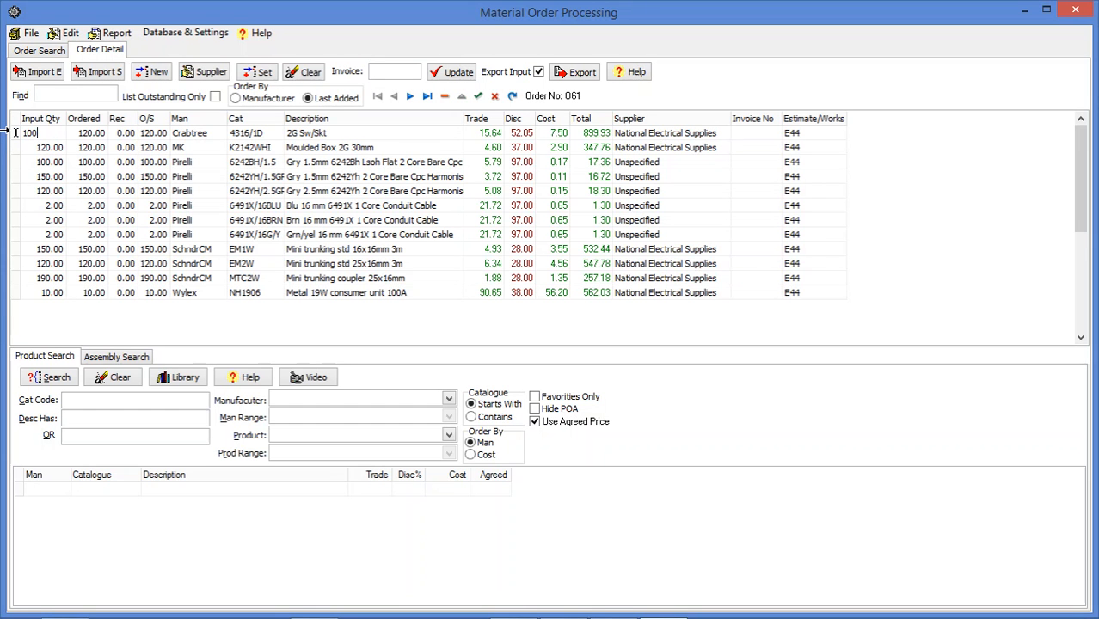
left_click(38, 177)
type("1")
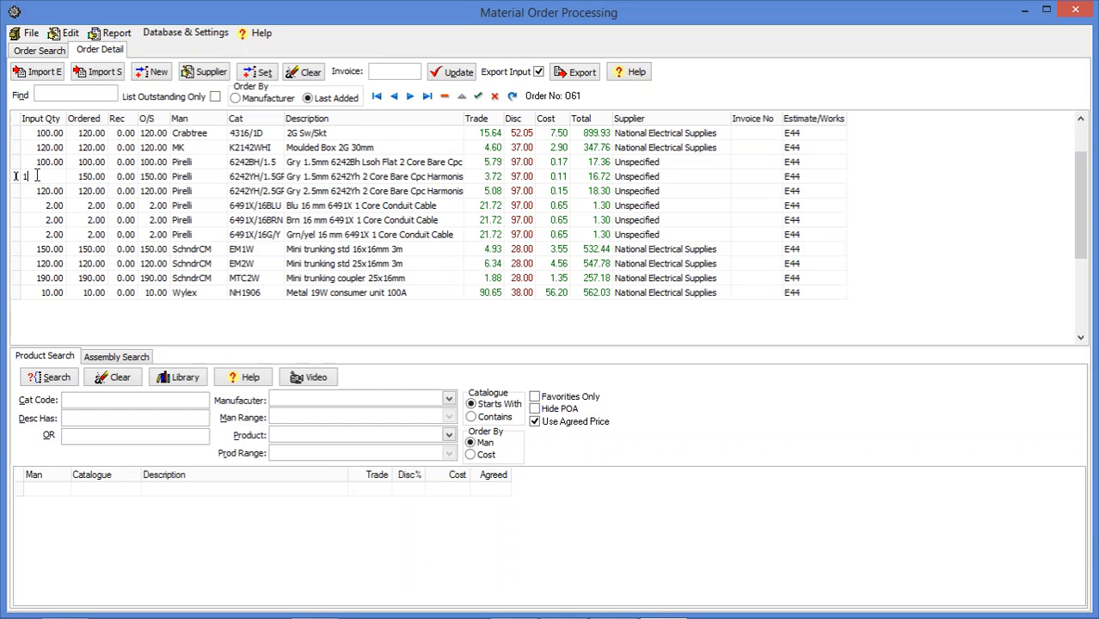
type("00")
left_click(63, 191)
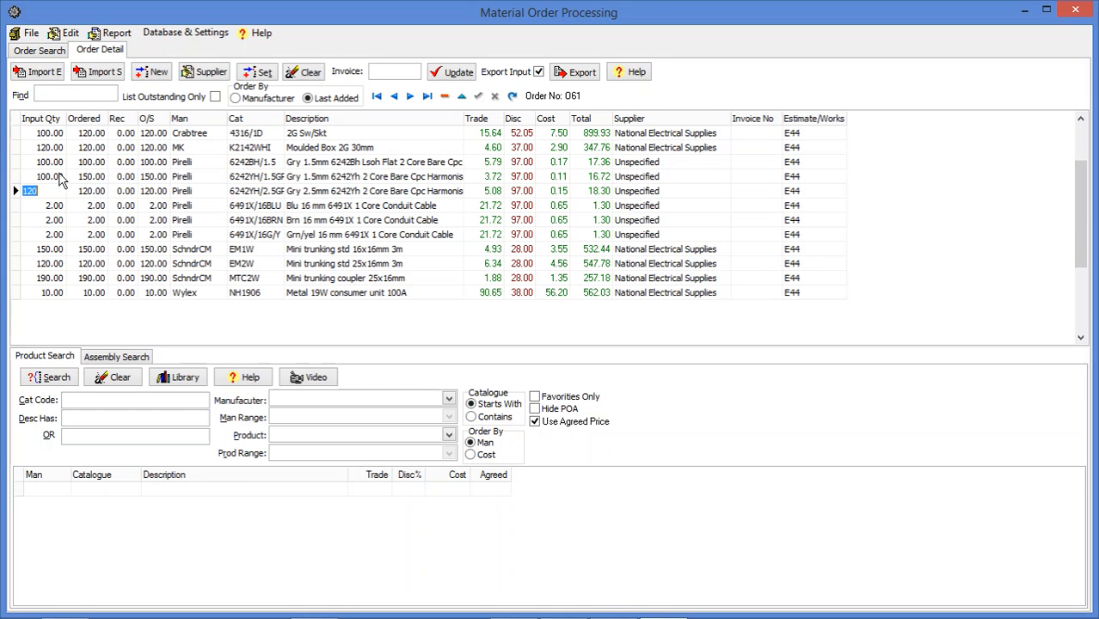
- Enter the supplier's invoice number and update received quantities from the input quantities
left_click(374, 72)
type("123456")
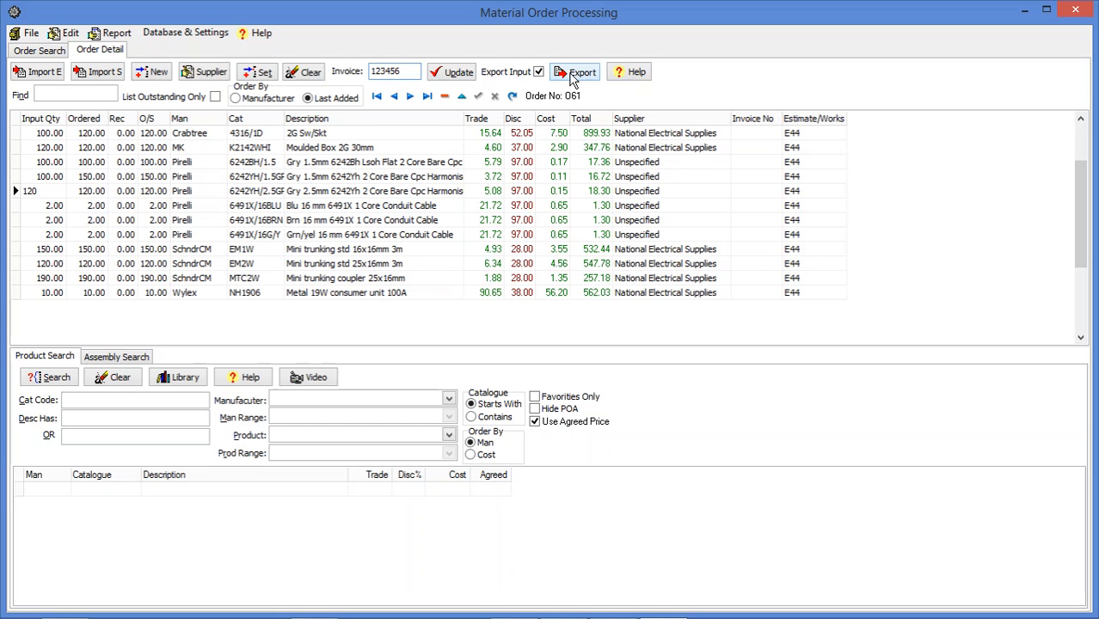
left_click(460, 78)
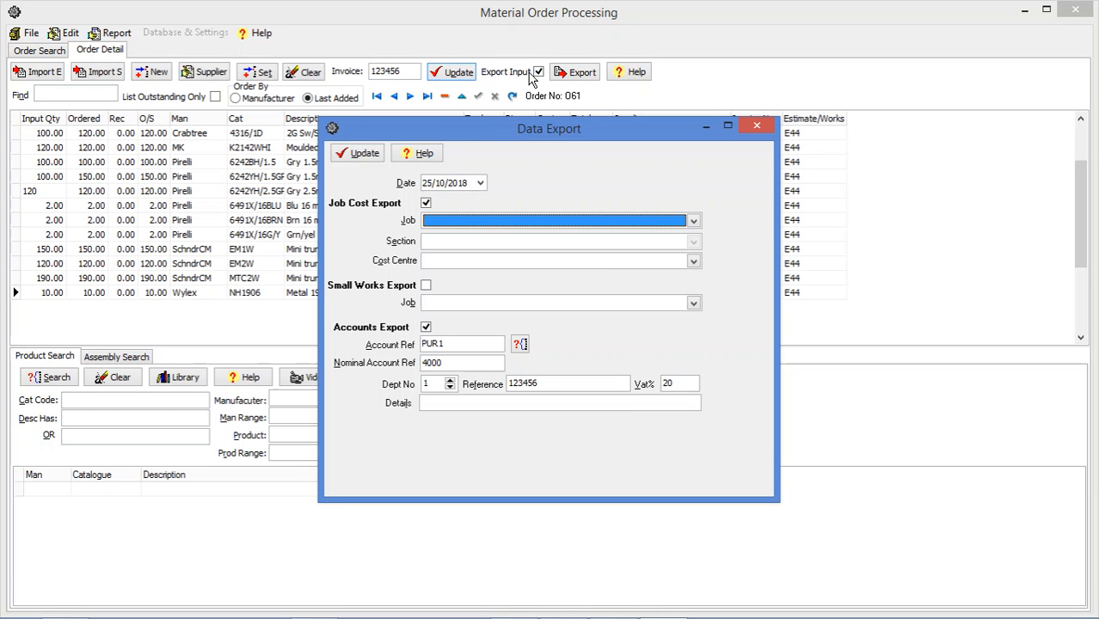
- Set the job cost export to job J1 with section Ground Floor Power
left_click(694, 222)
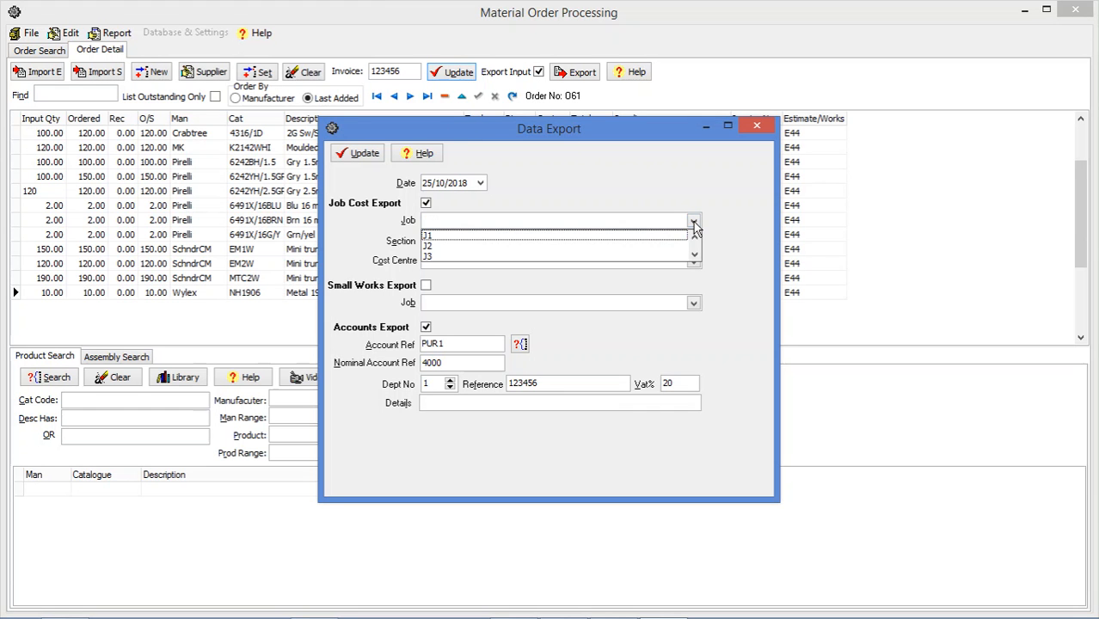
left_click(650, 236)
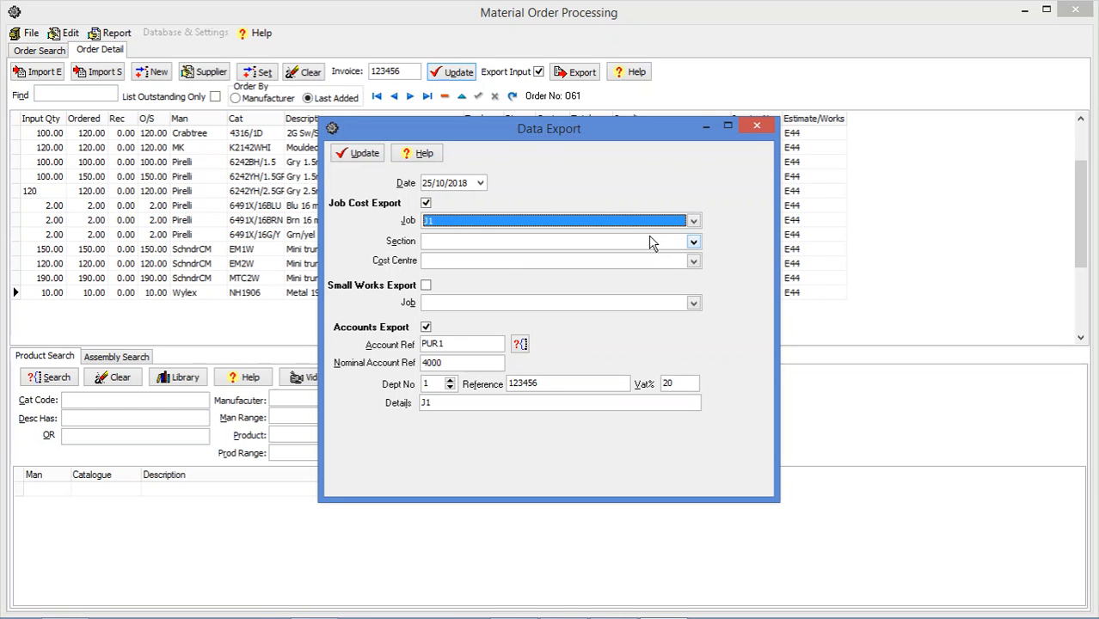
left_click(693, 243)
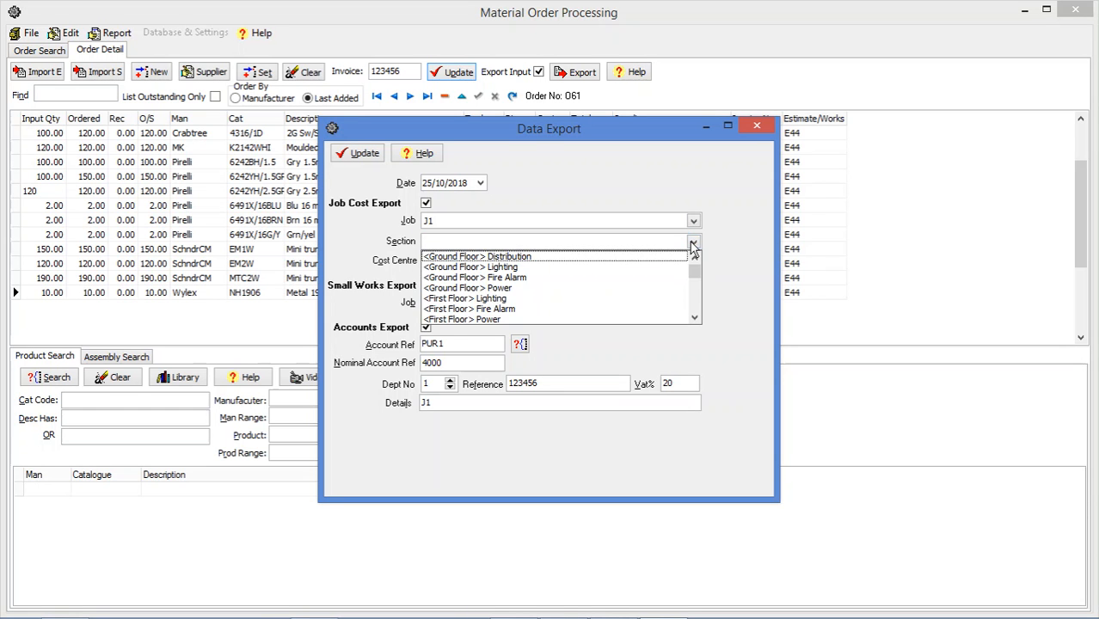
left_click(537, 255)
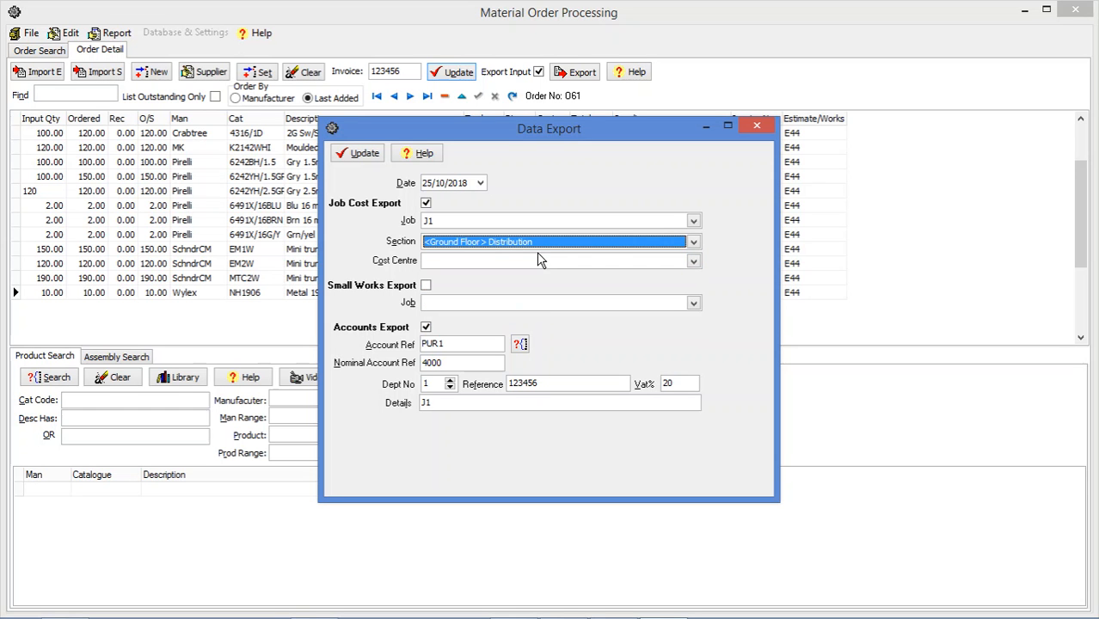
left_click(693, 245)
left_click(513, 289)
- Choose the Material cost centre and run the data export update
left_click(692, 263)
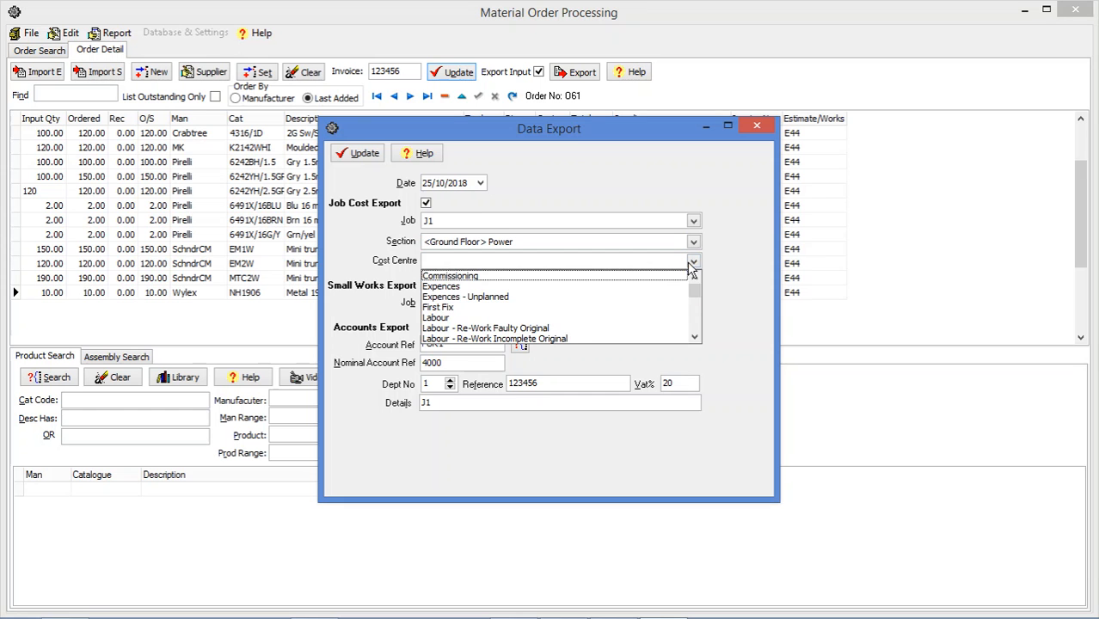
scroll(695, 327, "down", 2)
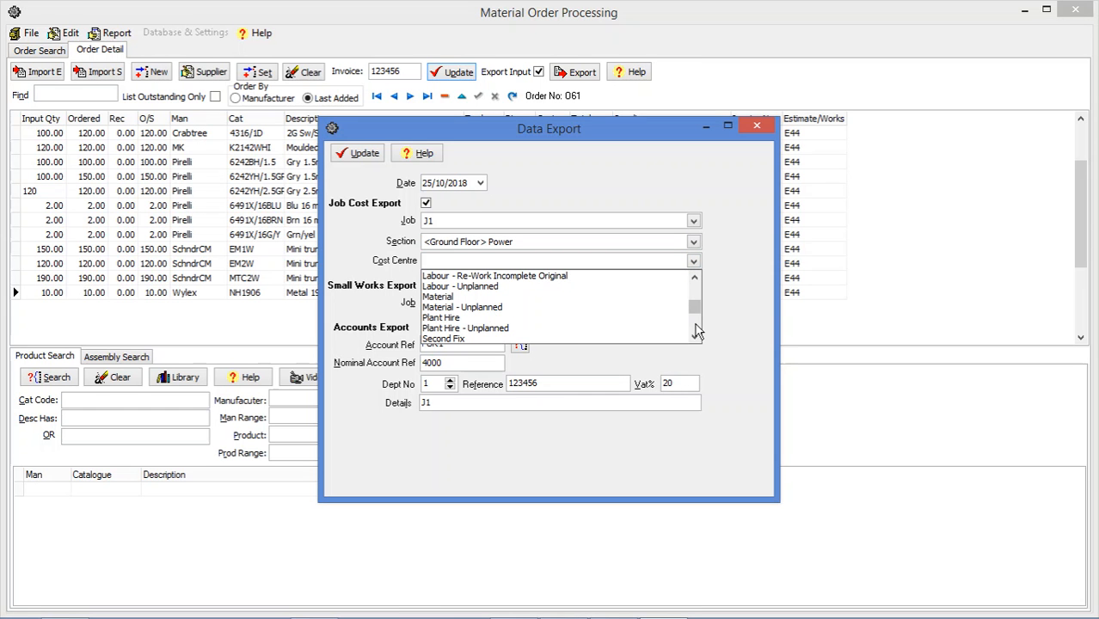
left_click(451, 298)
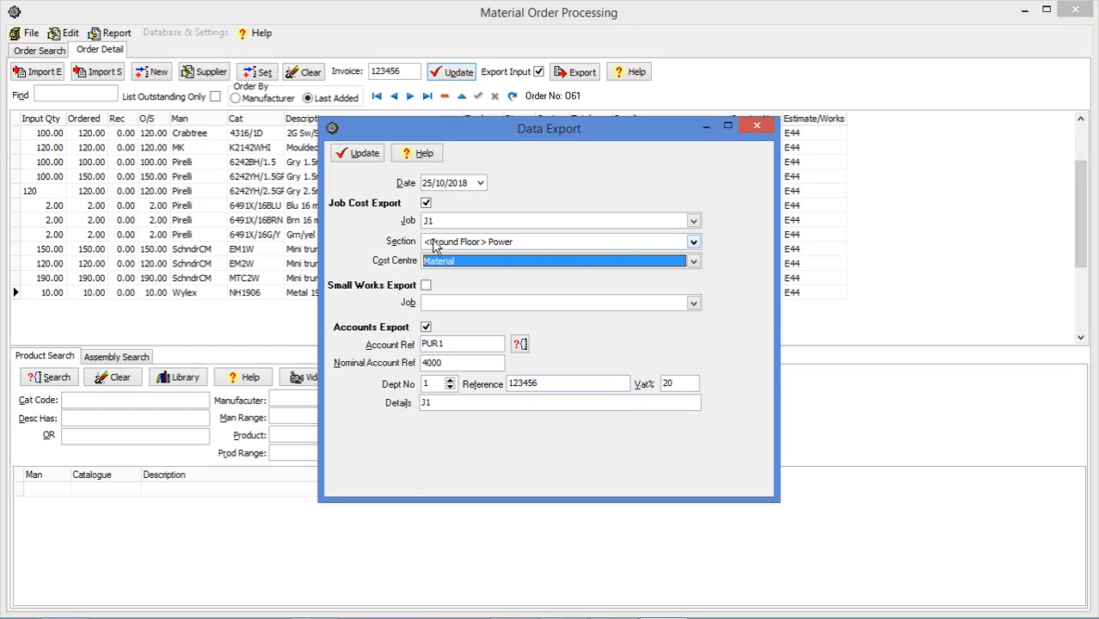
left_click(365, 155)
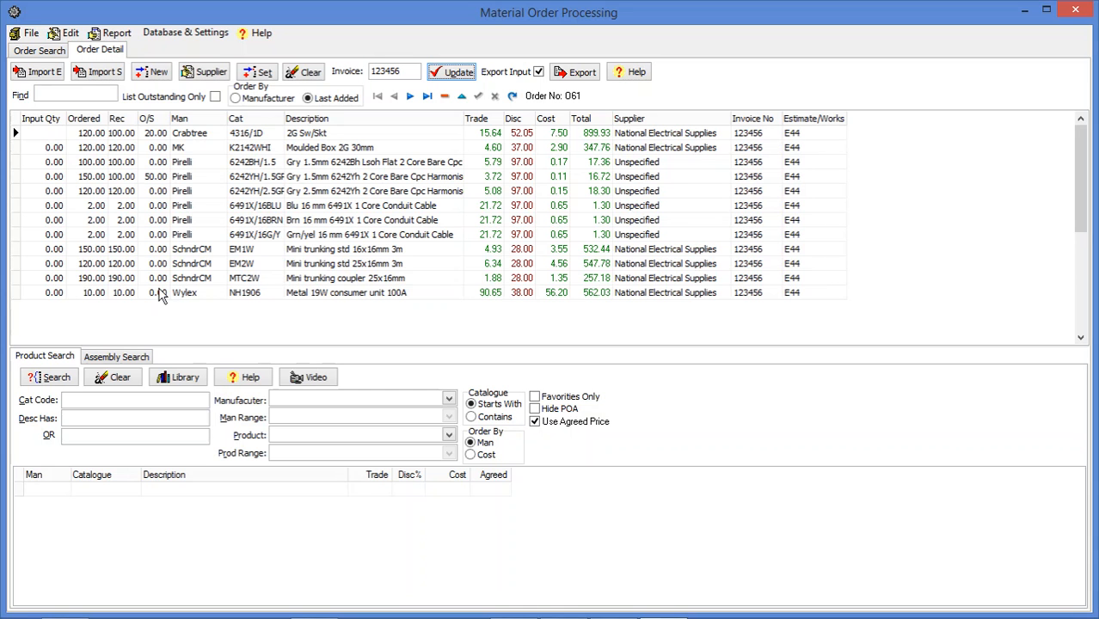
- Toggle the order list to show outstanding lines only
left_click(216, 98)
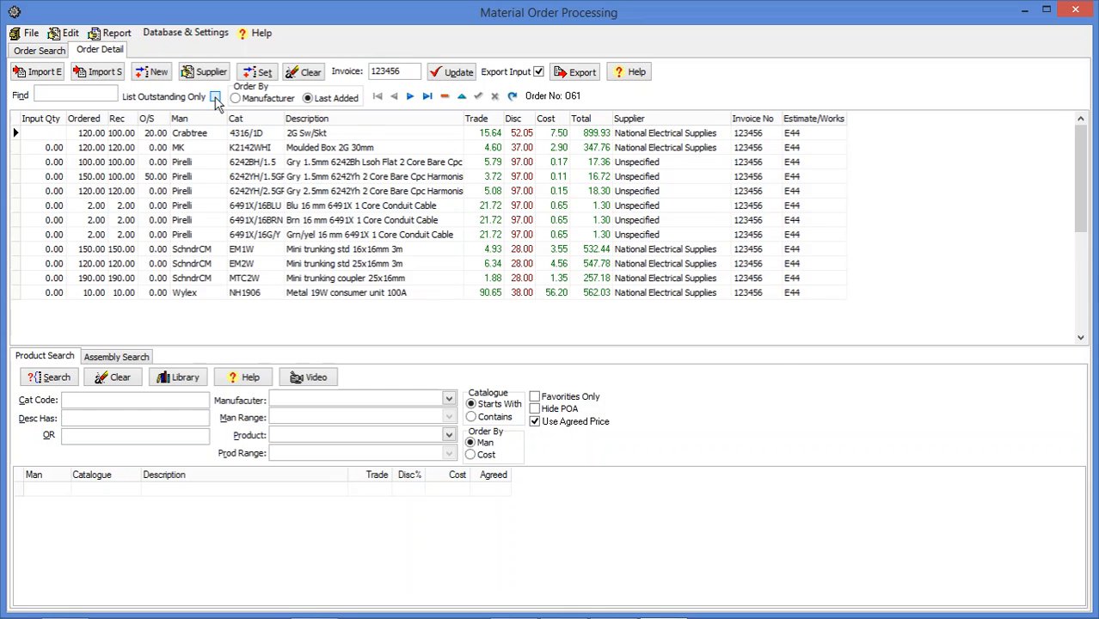